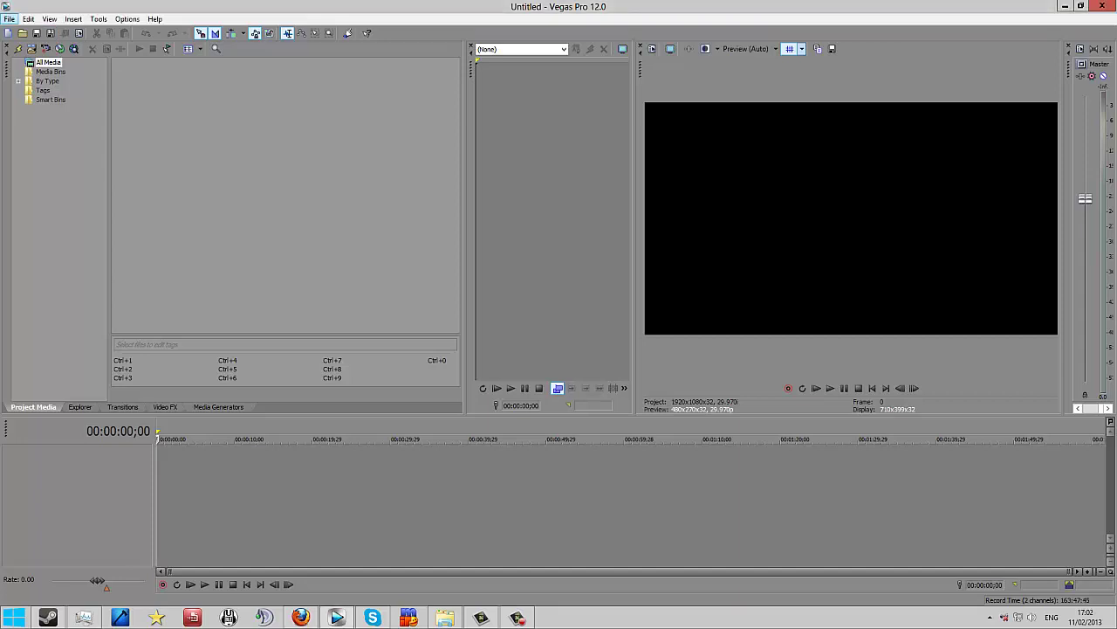
Step: Open the captured clip t6zm_2013_02_05_21_03_46_633.avi into the project and return the playhead to the timeline start
{"action": "left_click", "coordinate": [9, 18]}
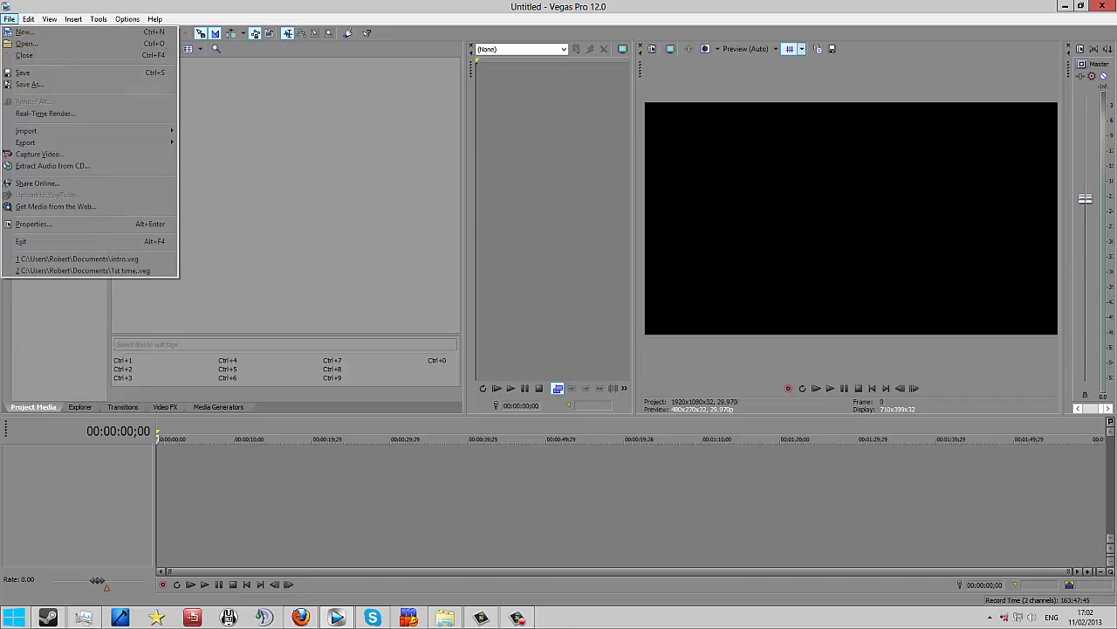
{"action": "key", "text": "Return"}
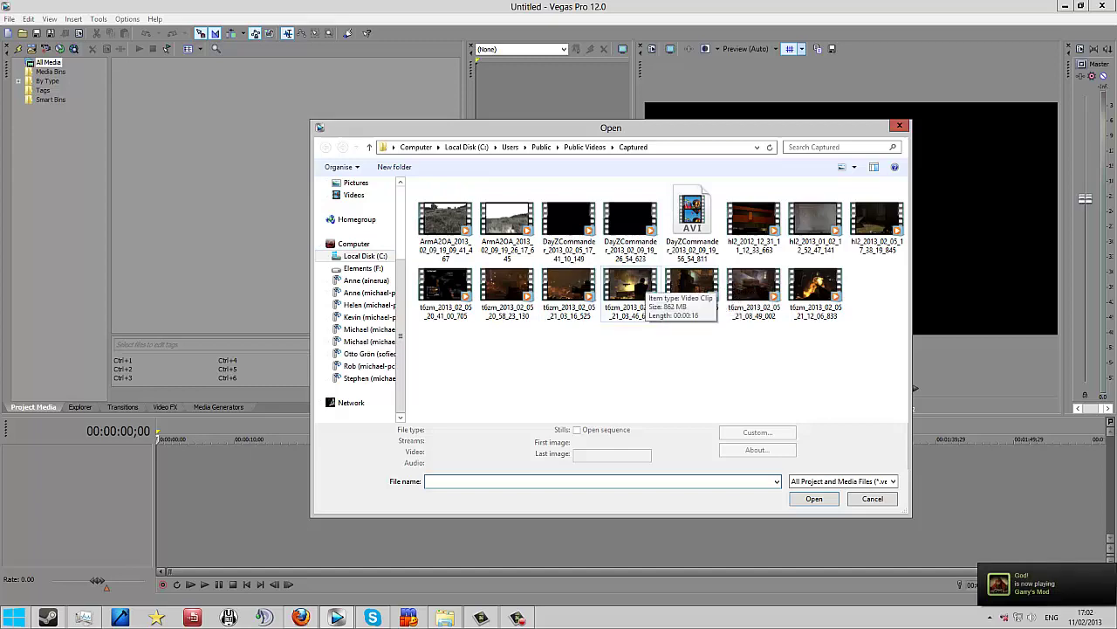
{"action": "double_click", "coordinate": [630, 293]}
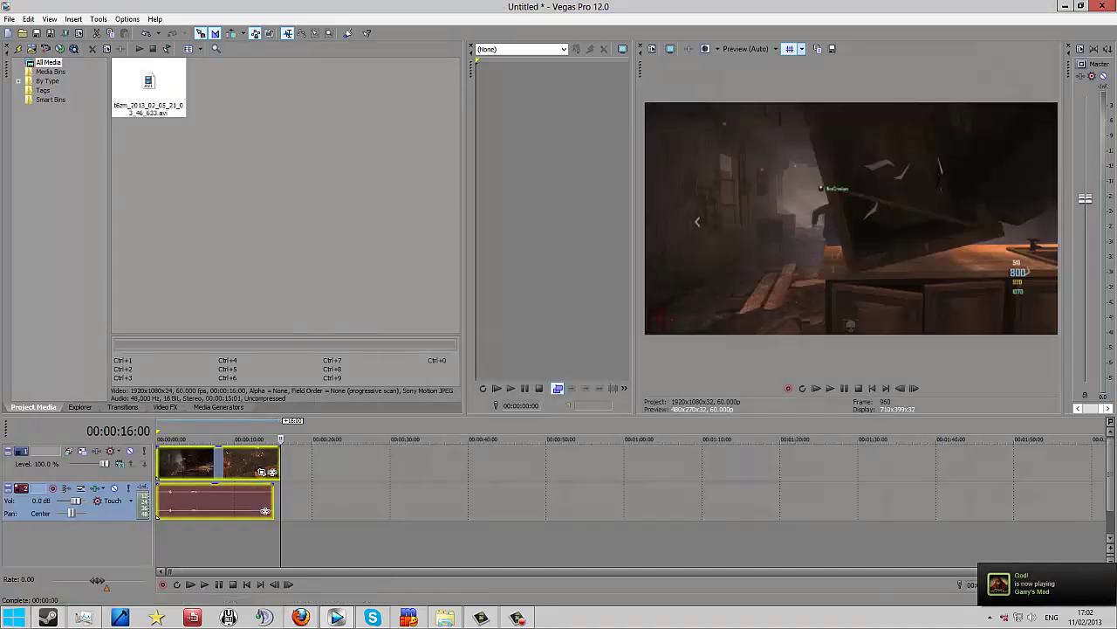
{"action": "key", "text": "j"}
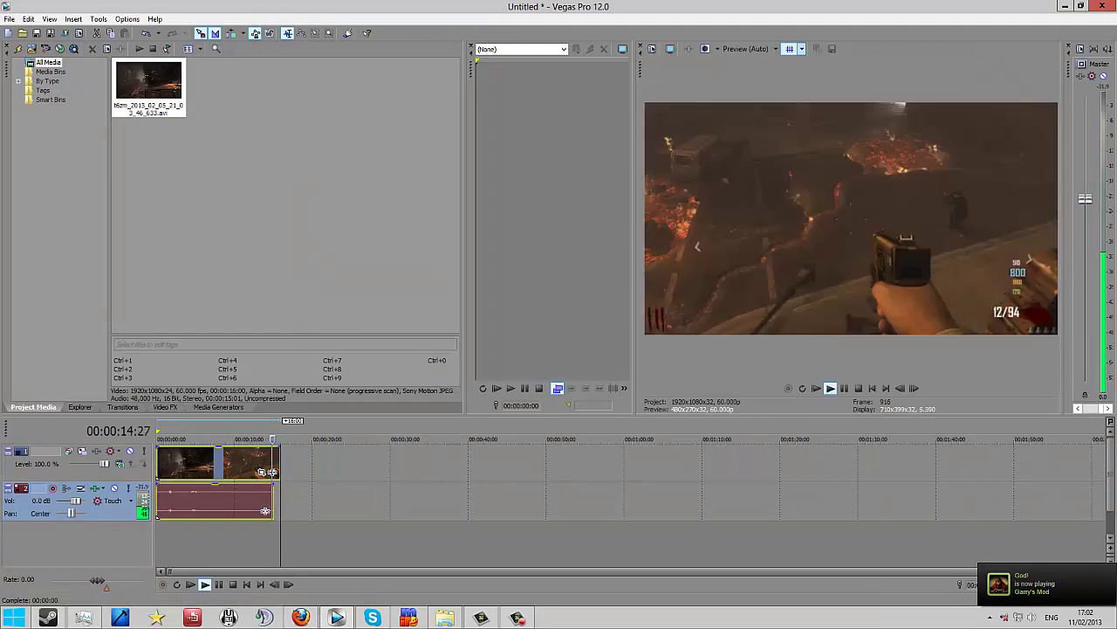
{"action": "key", "text": "k"}
{"action": "key", "text": "ctrl+Home"}
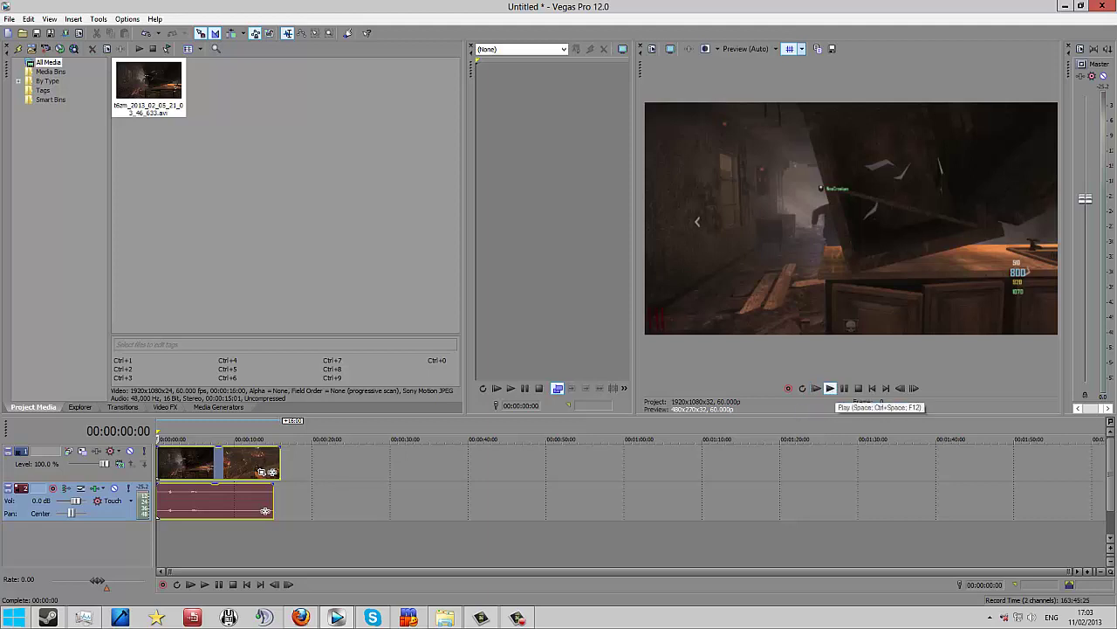
Step: Play the whole clip from the start, and replay its first few seconds
{"action": "left_click", "coordinate": [829, 389]}
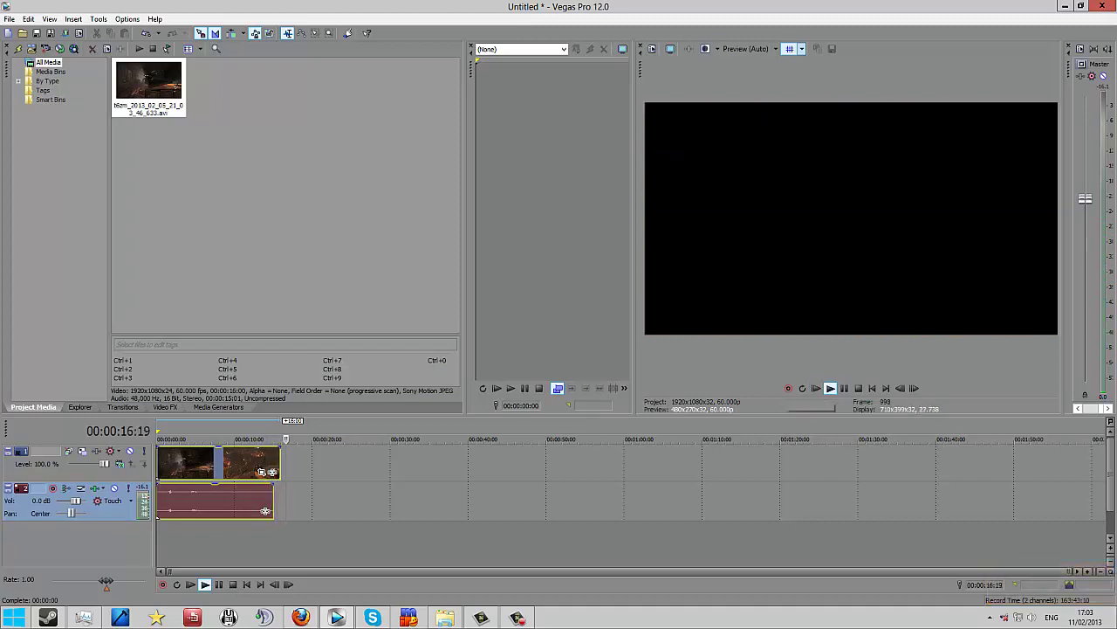
{"action": "left_click", "coordinate": [859, 388]}
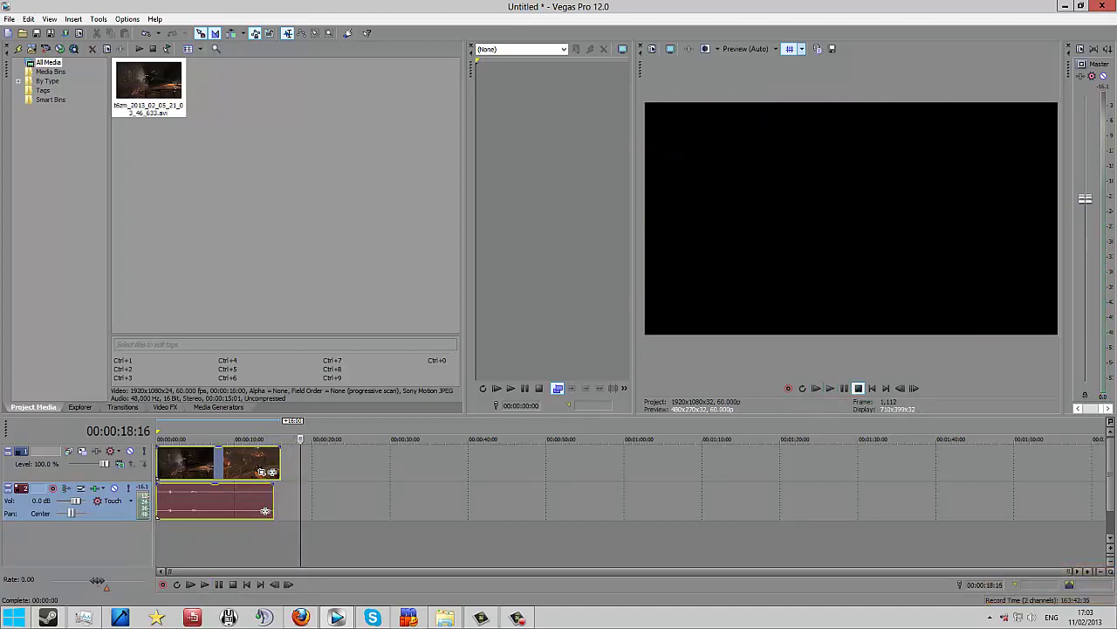
{"action": "key", "text": "space"}
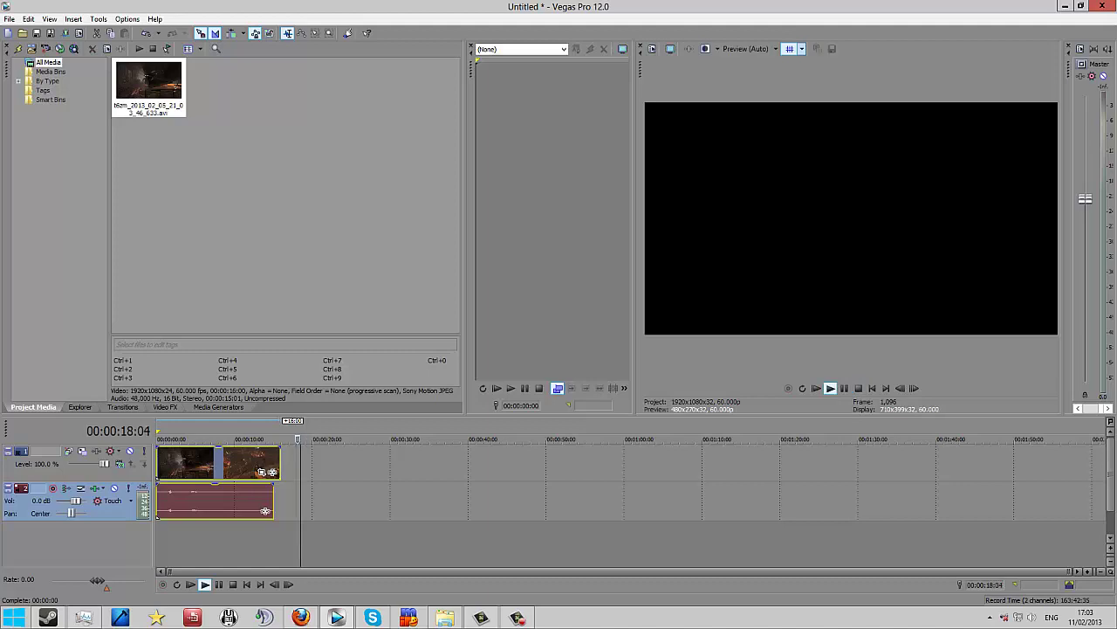
{"action": "left_click", "coordinate": [873, 387]}
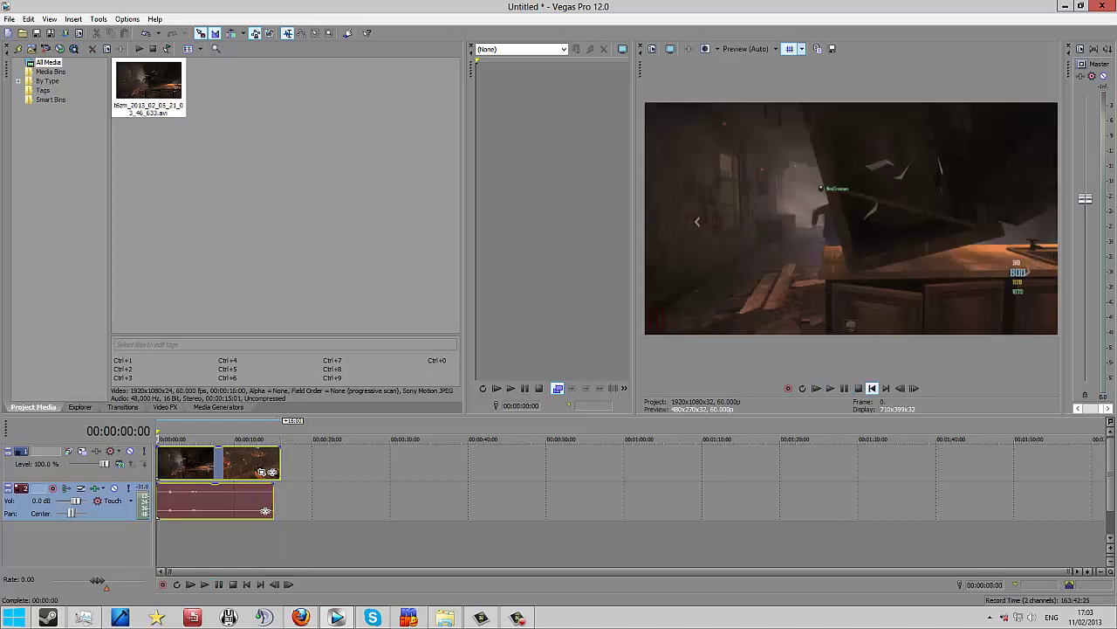
{"action": "key", "text": "space"}
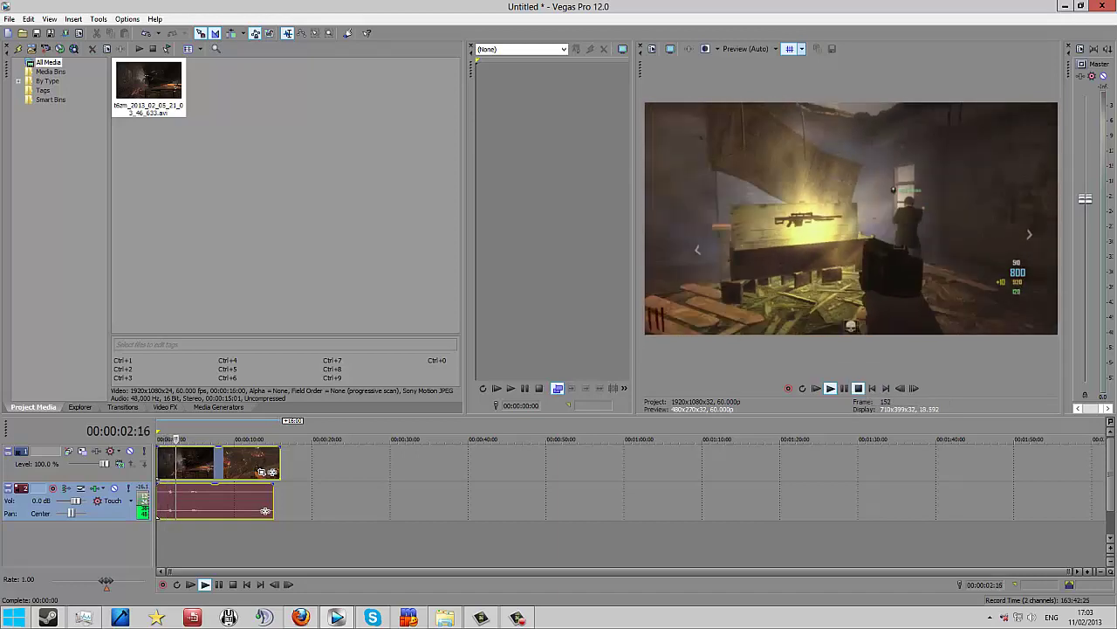
{"action": "key", "text": "Return"}
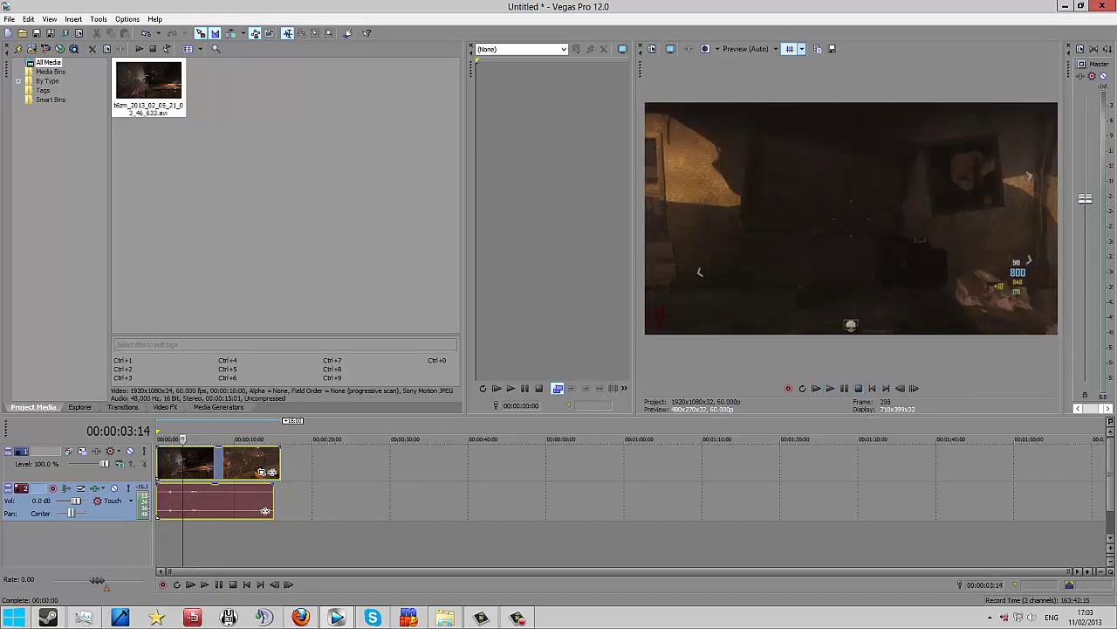
Step: Place the cursor at about 00:00:01:14 and insert a new video track above the clip's video track
{"action": "left_click_drag", "start_coordinate": [182, 439], "coordinate": [169, 439]}
{"action": "left_click", "coordinate": [167, 541]}
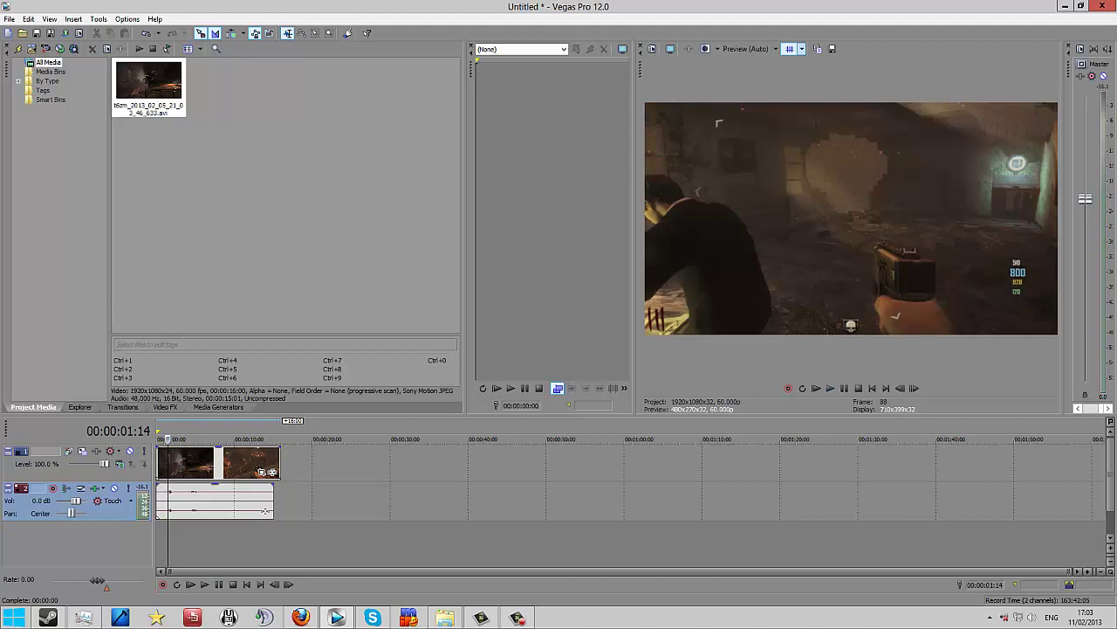
{"action": "right_click", "coordinate": [227, 543]}
{"action": "left_click", "coordinate": [288, 573]}
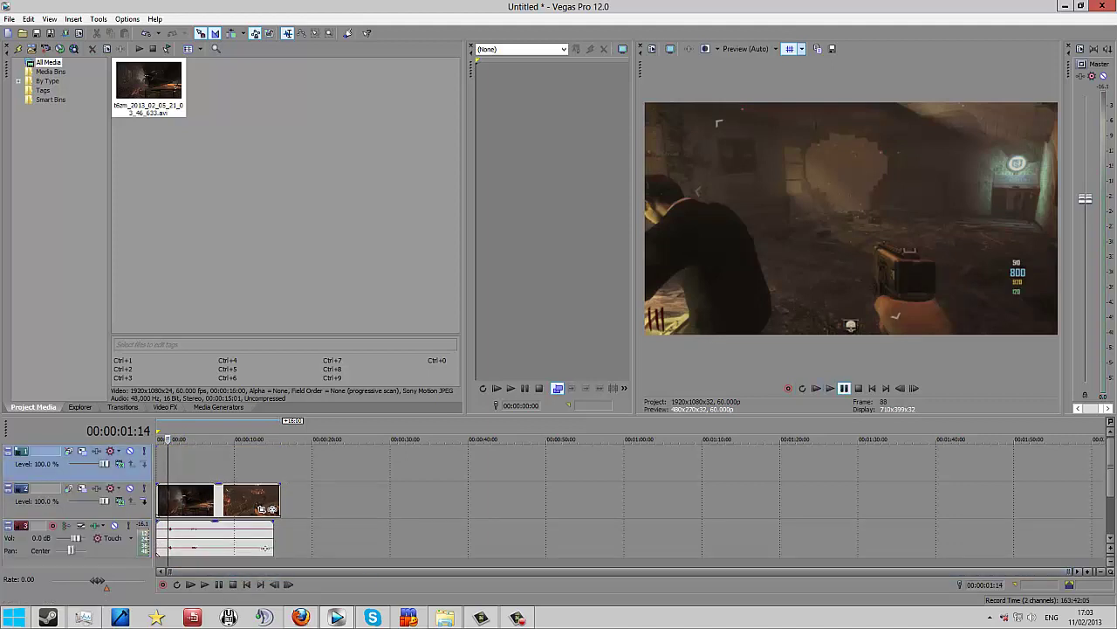
Step: Position the cursor at 00:00:01:21 and insert a text media event on the empty video track there
{"action": "key", "text": "space"}
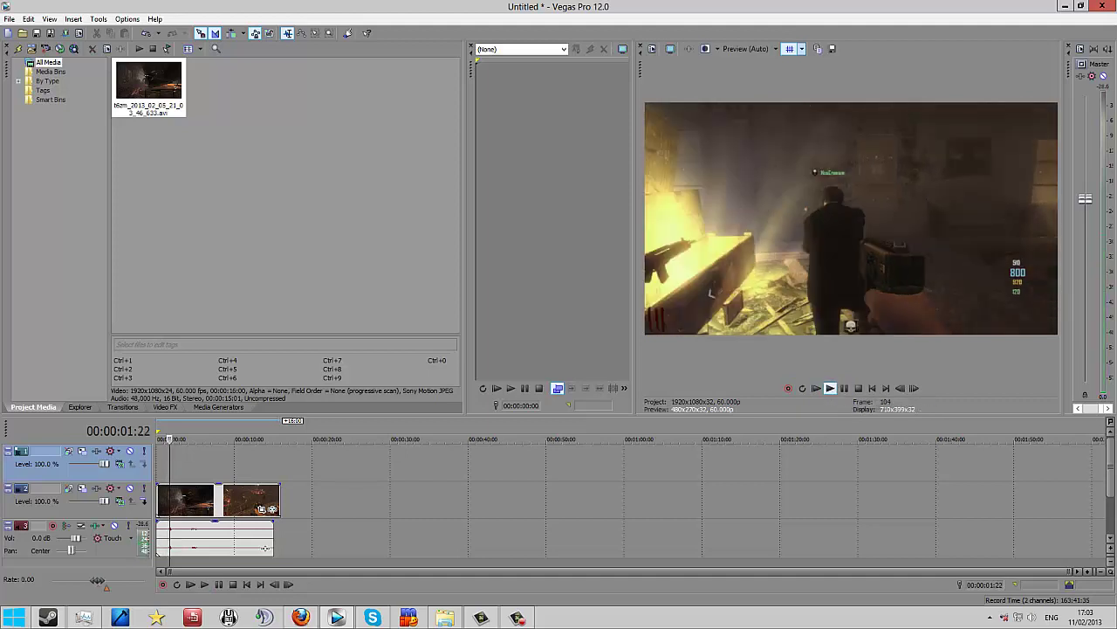
{"action": "scroll", "coordinate": [630, 500], "scroll_direction": "up", "scroll_amount": 8}
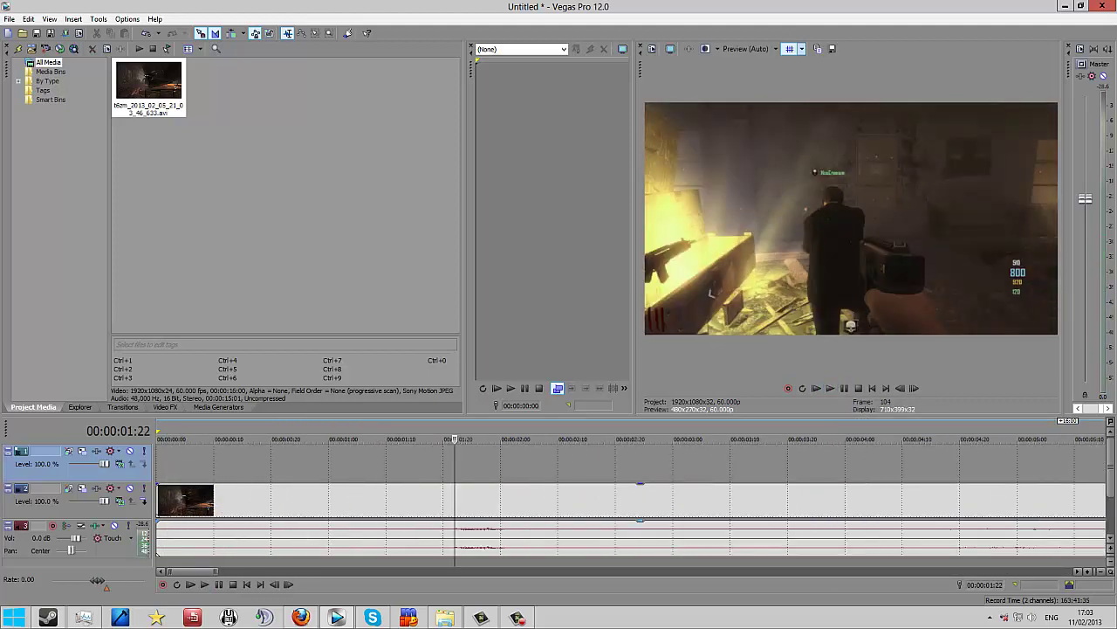
{"action": "key", "text": "space"}
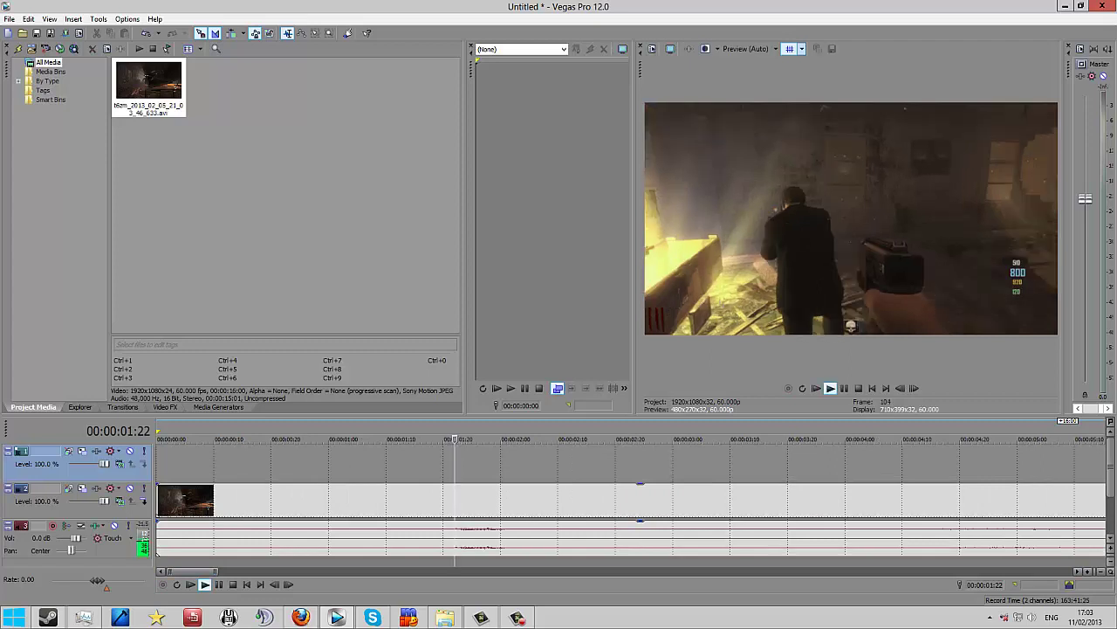
{"action": "key", "text": "space"}
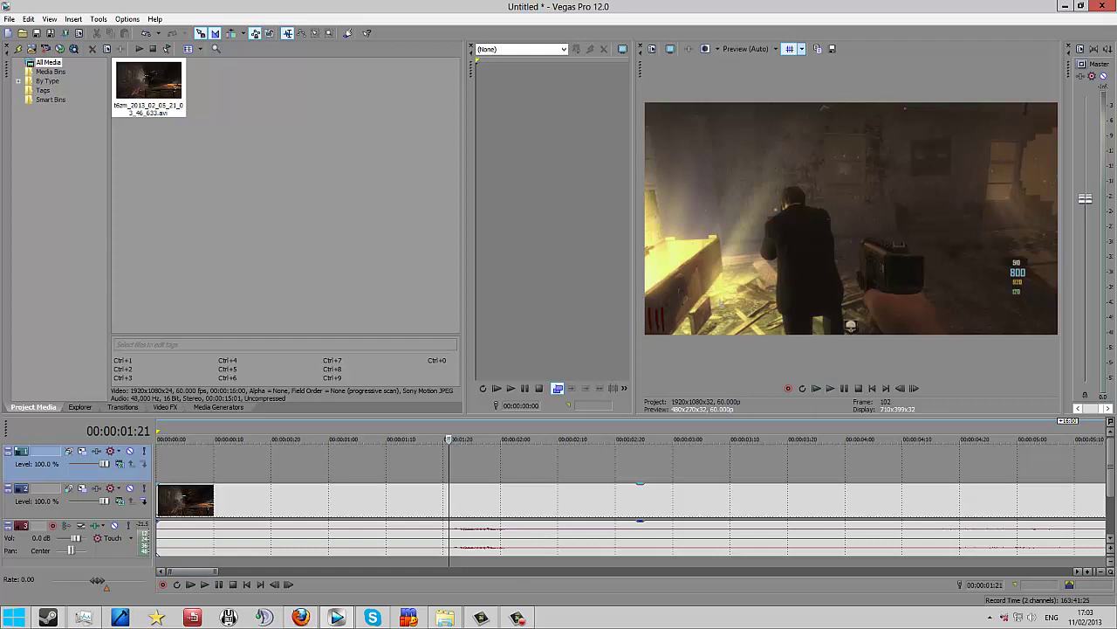
{"action": "right_click", "coordinate": [466, 461]}
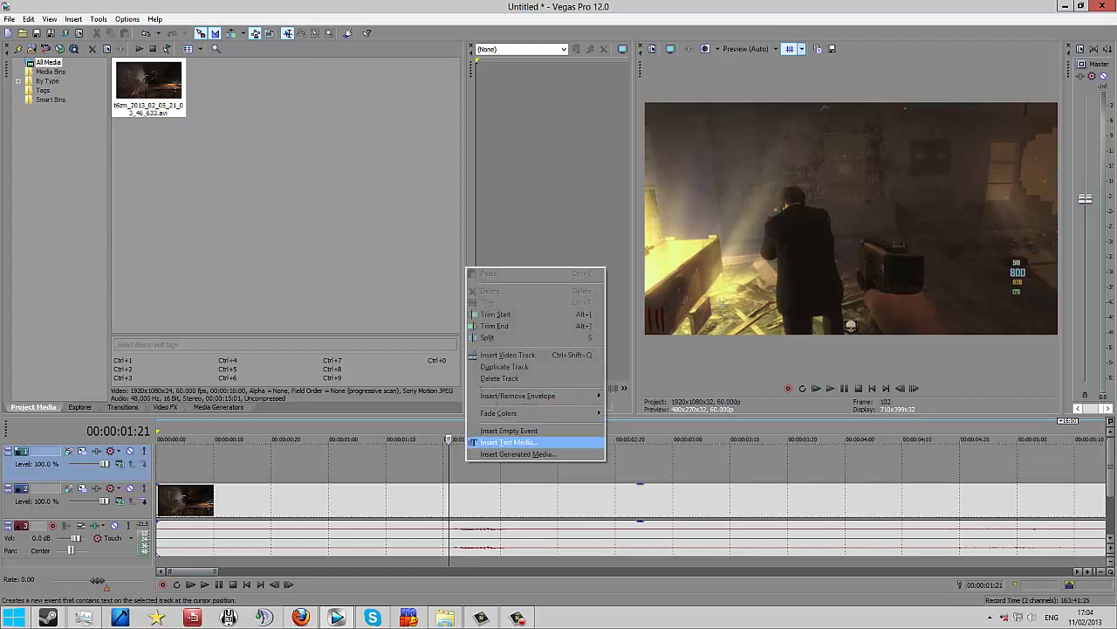
{"action": "left_click", "coordinate": [509, 442]}
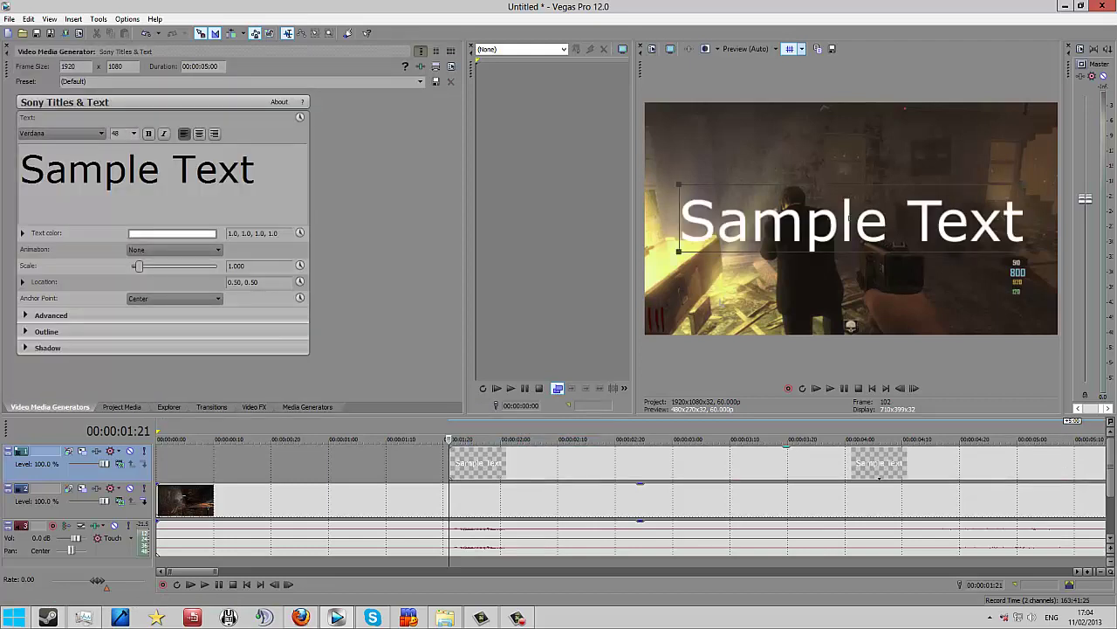
Step: Shorten the text event by trimming its end to about 00:00:02:01
{"action": "left_click", "coordinate": [377, 463]}
{"action": "scroll", "coordinate": [631, 499], "scroll_direction": "up", "scroll_amount": 2}
{"action": "scroll", "coordinate": [631, 500], "scroll_direction": "down", "scroll_amount": 5}
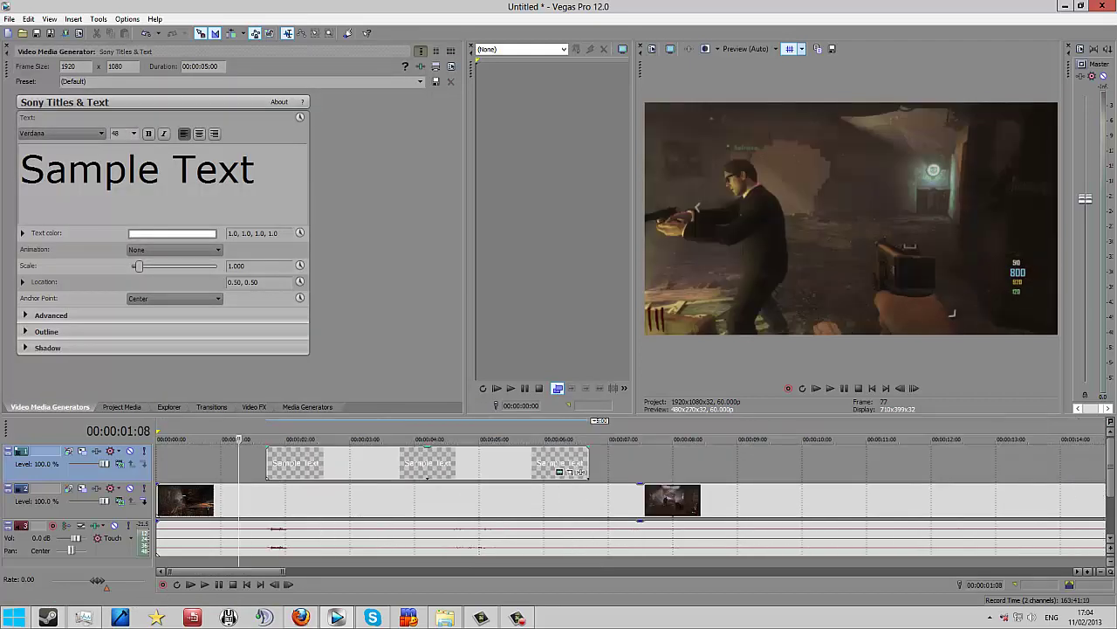
{"action": "left_click_drag", "start_coordinate": [587, 469], "coordinate": [294, 468]}
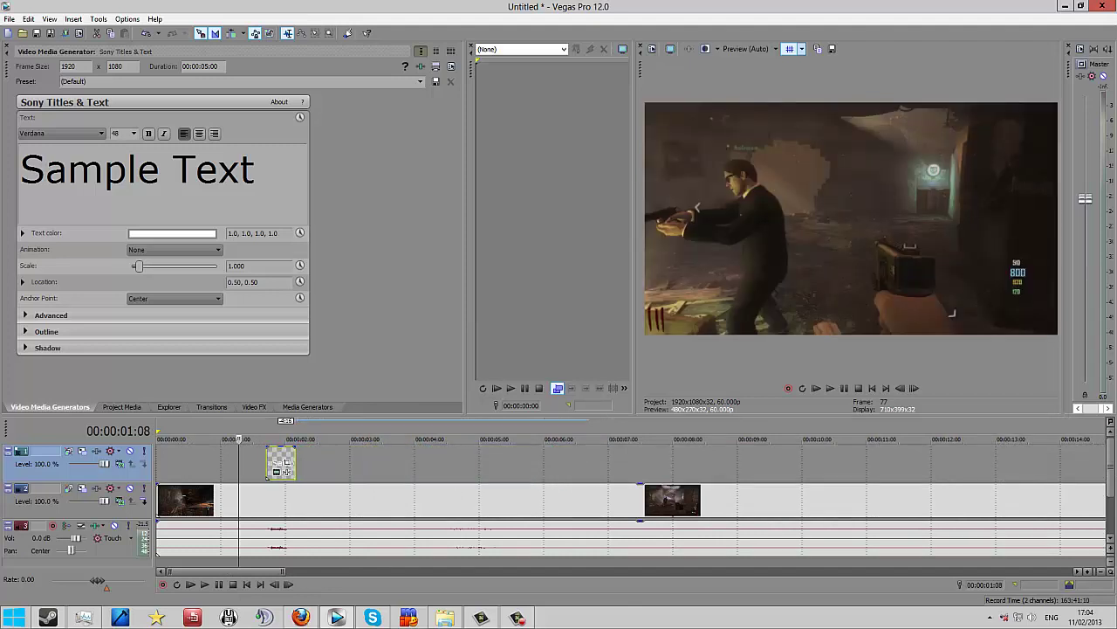
{"action": "scroll", "coordinate": [293, 468], "scroll_direction": "up", "scroll_amount": 3}
{"action": "scroll", "coordinate": [450, 477], "scroll_direction": "up", "scroll_amount": 3}
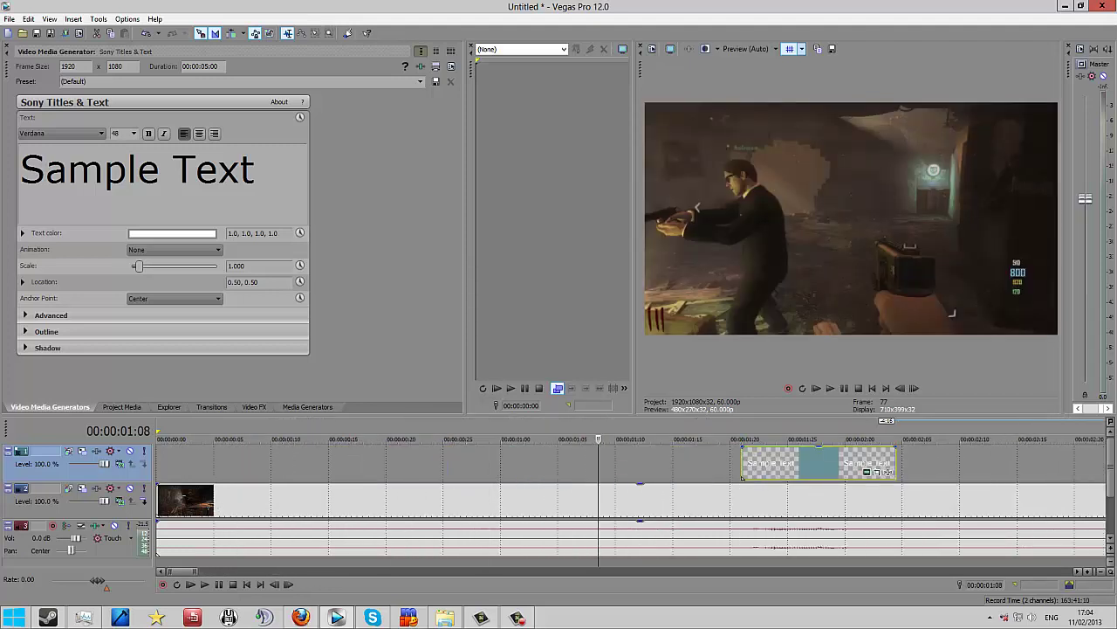
{"action": "left_click_drag", "start_coordinate": [887, 471], "coordinate": [856, 471]}
Step: Play back the titled section and extend the text event to span about 00:00:01:20 to 00:00:02:02
{"action": "key", "text": "space"}
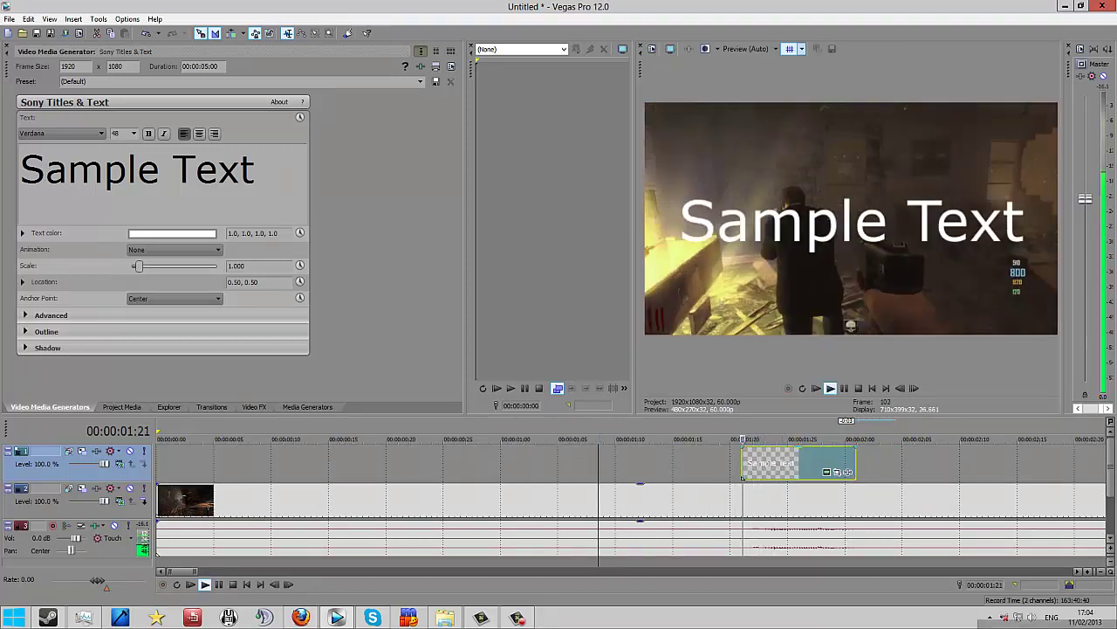
{"action": "key", "text": "j"}
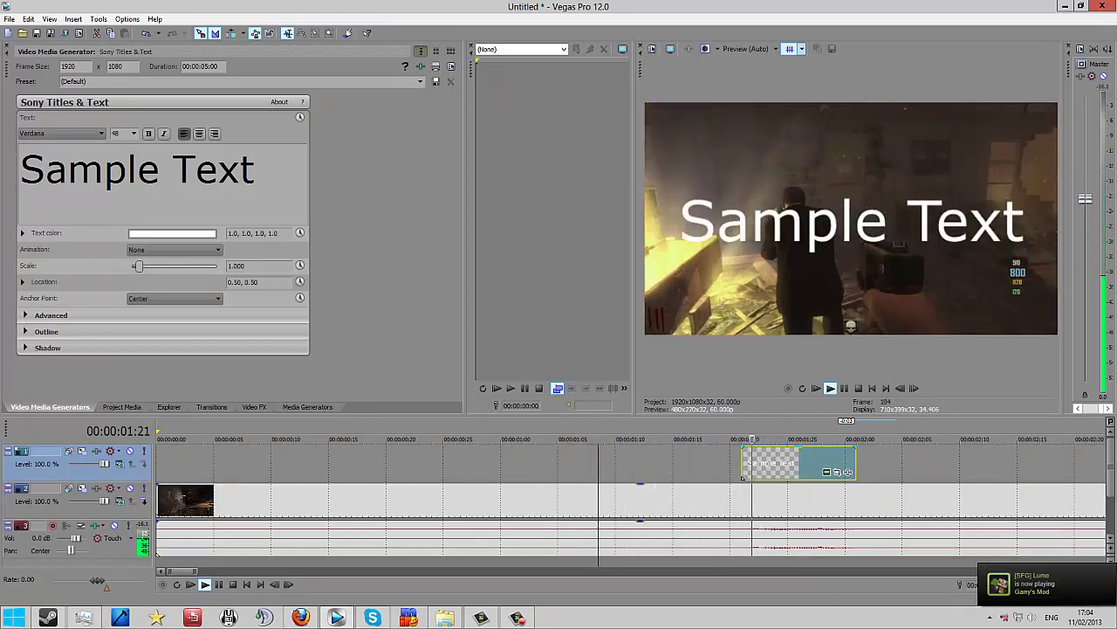
{"action": "key", "text": "space"}
{"action": "key", "text": "space"}
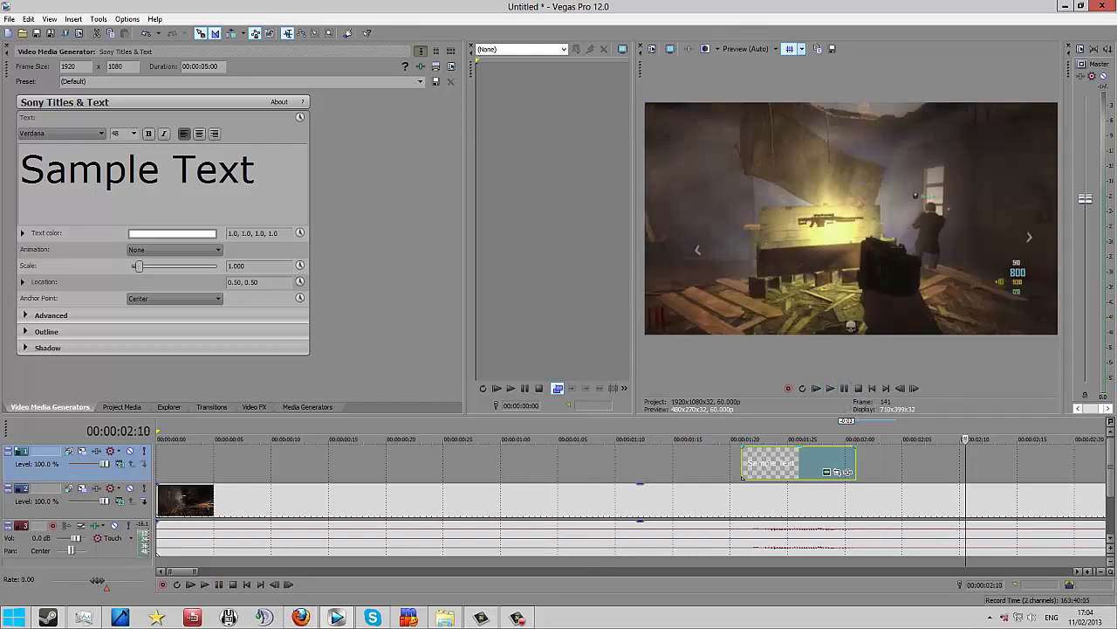
{"action": "left_click", "coordinate": [805, 463]}
{"action": "left_click_drag", "start_coordinate": [855, 463], "coordinate": [874, 463]}
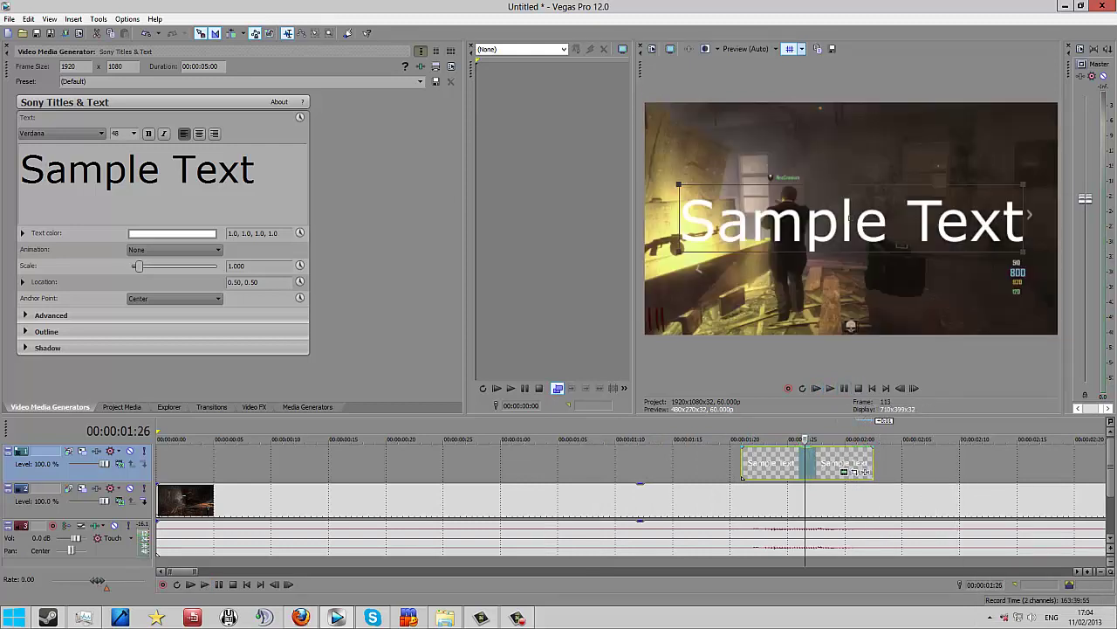
{"action": "left_click_drag", "start_coordinate": [742, 472], "coordinate": [731, 472]}
Step: Play back the section around the extended text event to check its timing
{"action": "key", "text": "space"}
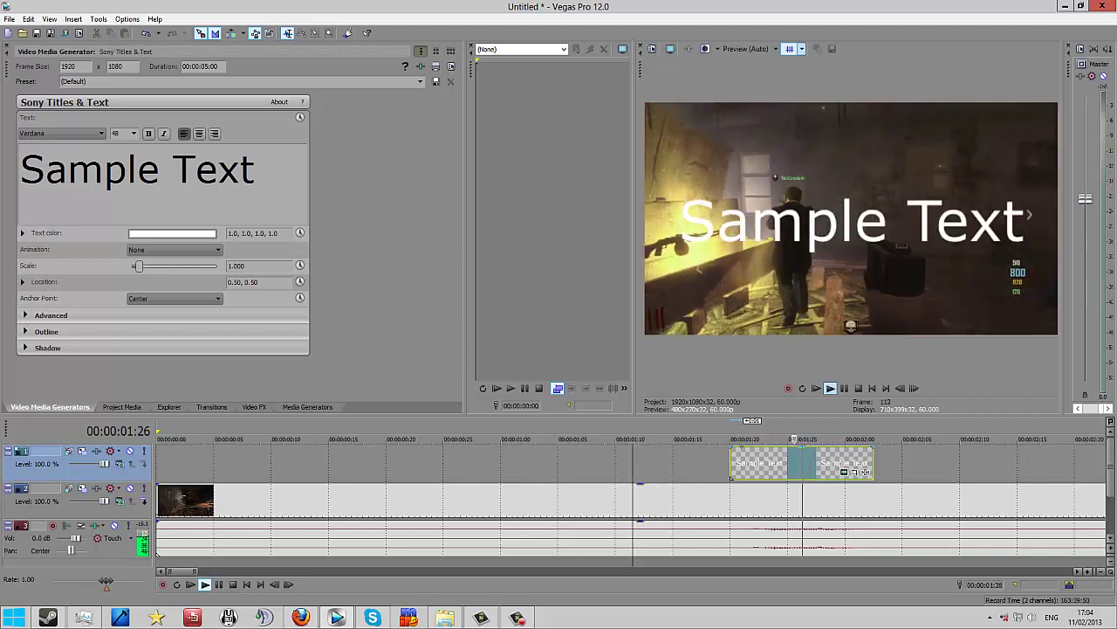
{"action": "key", "text": "Return"}
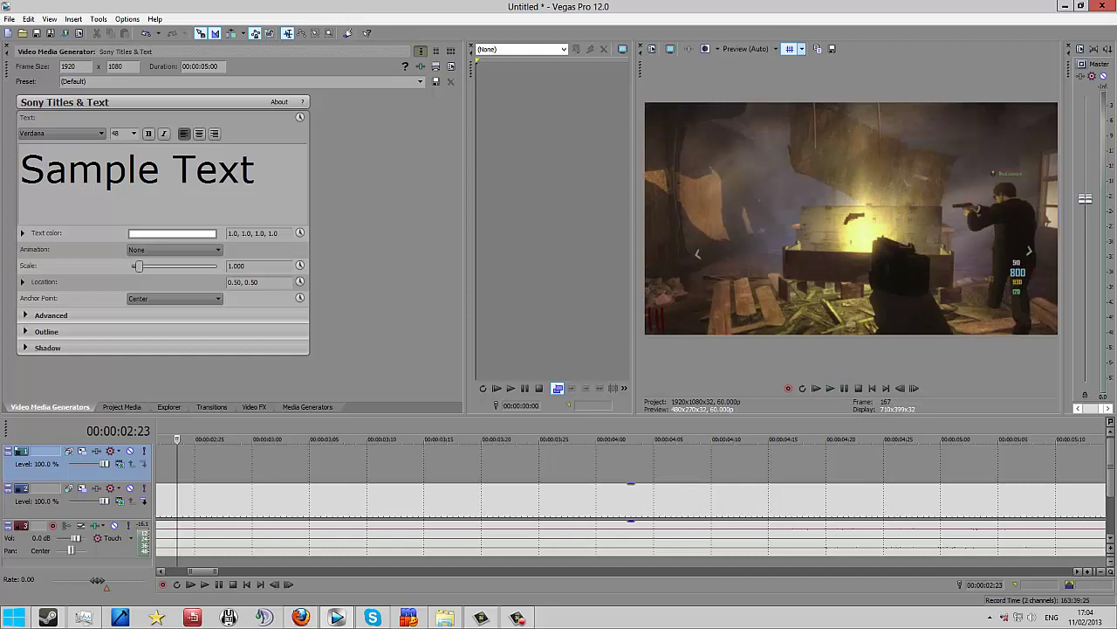
{"action": "key", "text": "space"}
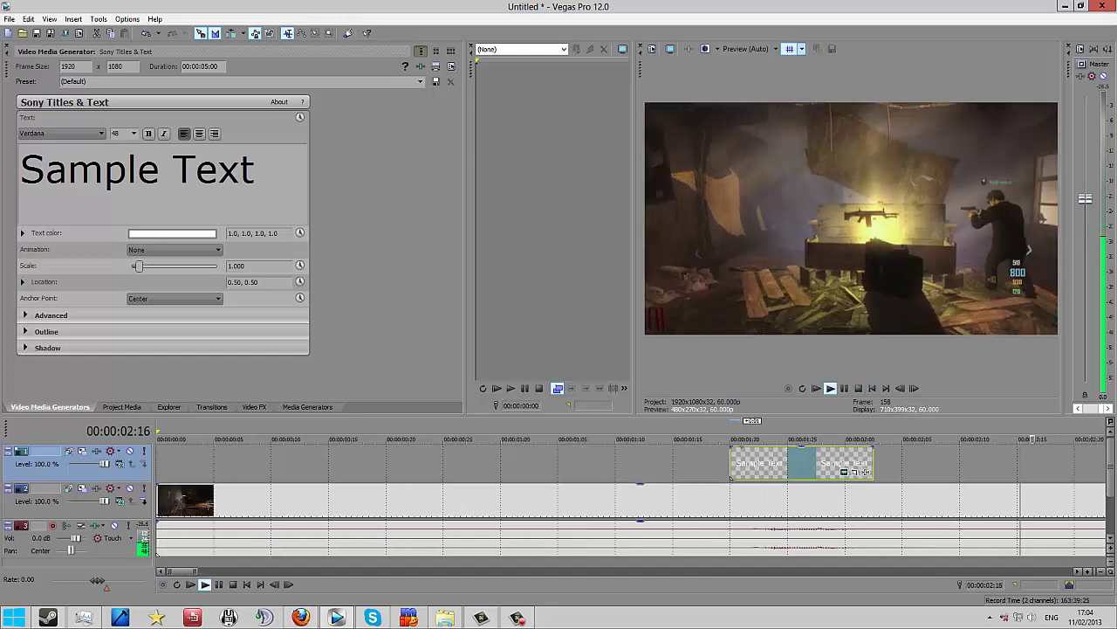
{"action": "key", "text": "space"}
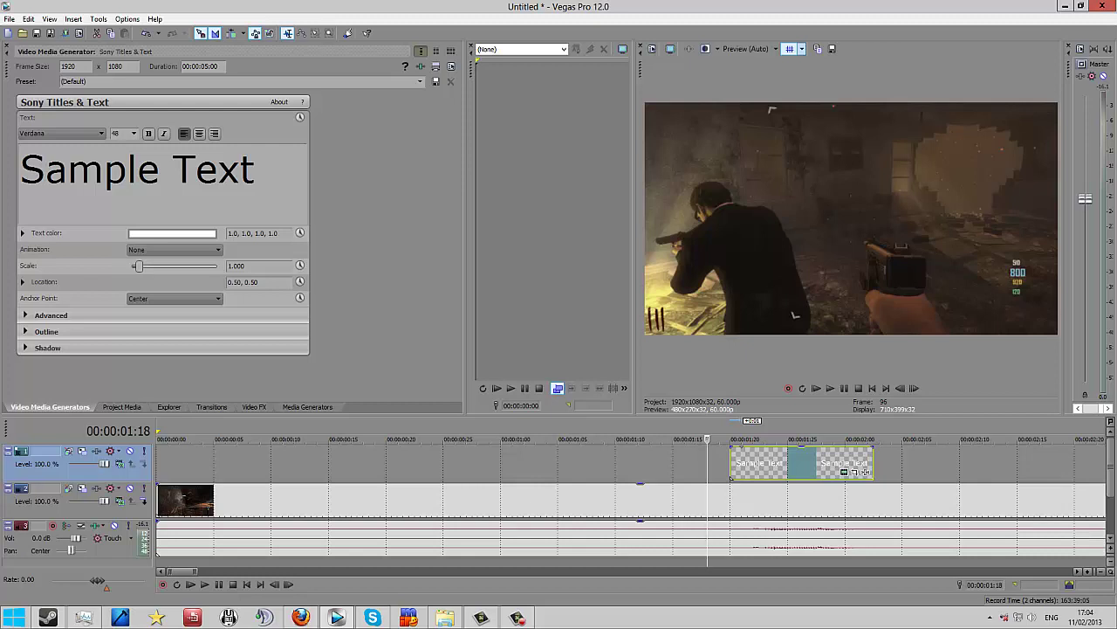
Step: Replace the title's sample text with "You...?" and play back the captioned section
{"action": "key", "text": "ctrl+a"}
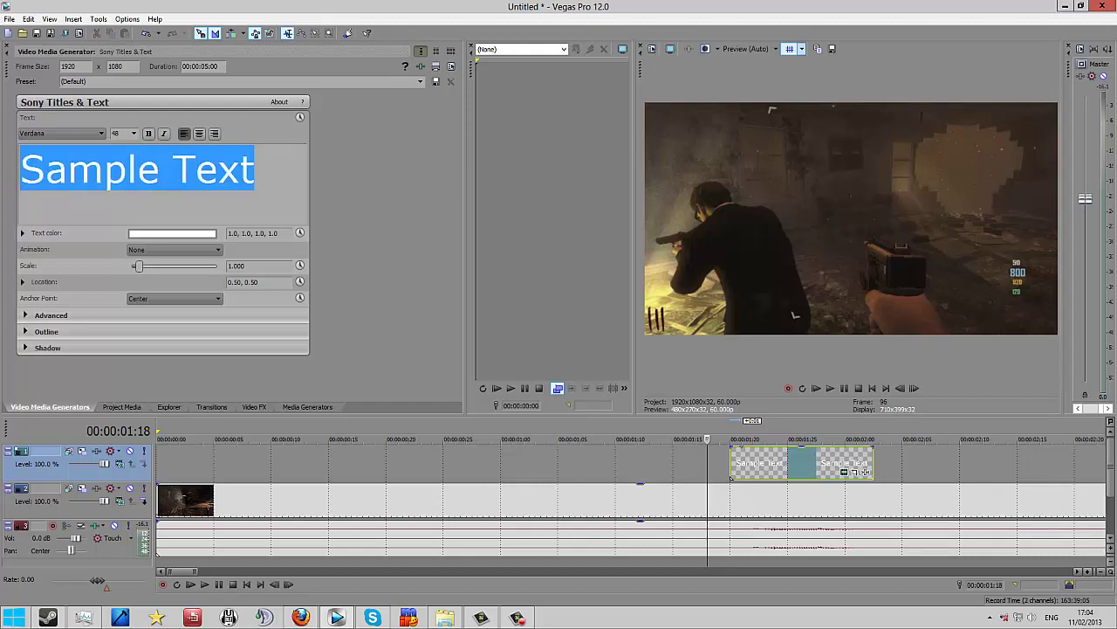
{"action": "type", "text": "You...?"}
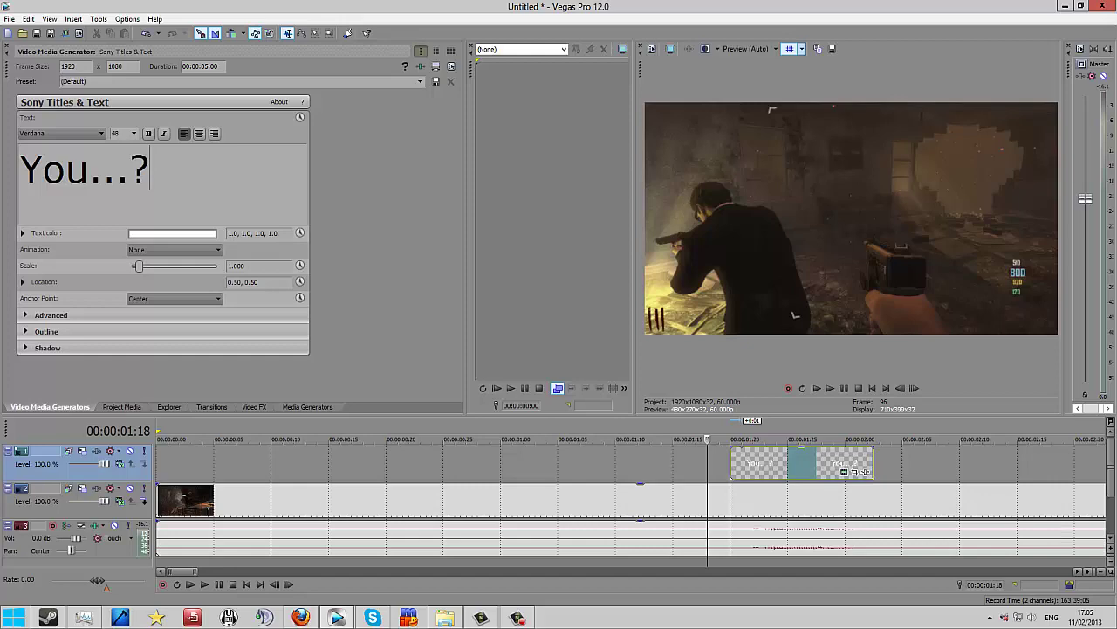
{"action": "key", "text": "space"}
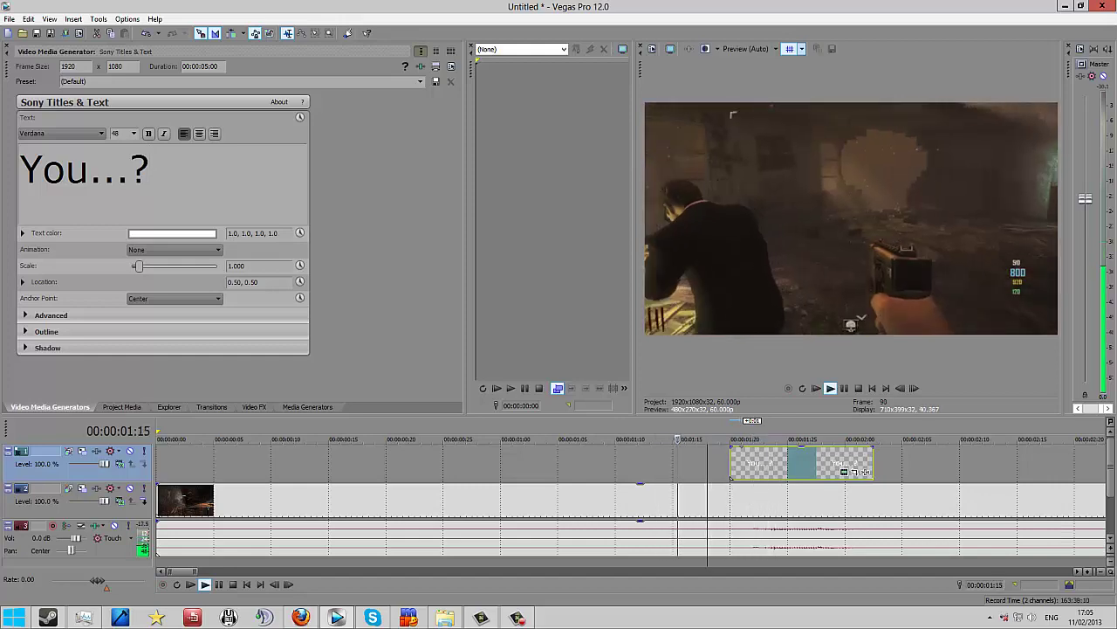
{"action": "key", "text": "space"}
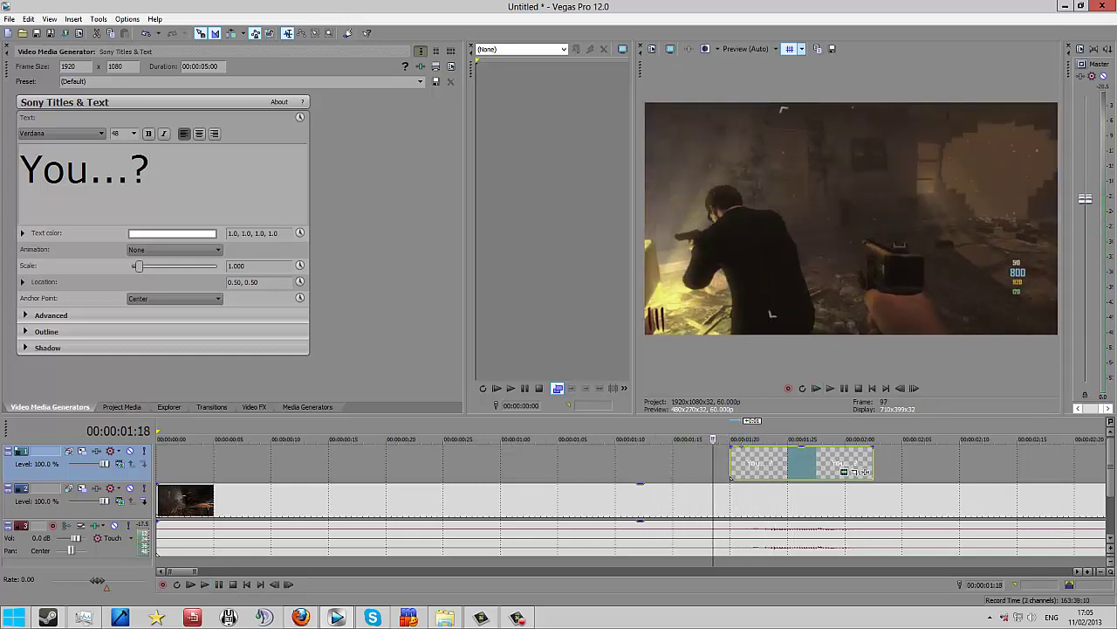
{"action": "key", "text": "space"}
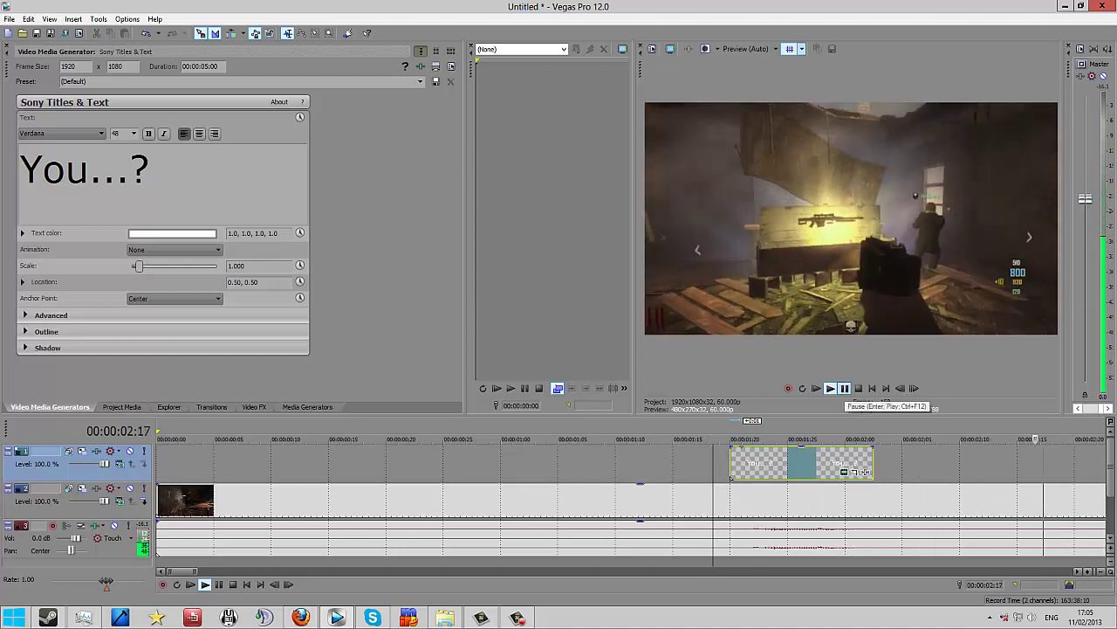
Step: Play back the section around the text event to check how the caption appears over the clip
{"action": "key", "text": "space"}
{"action": "key", "text": "space"}
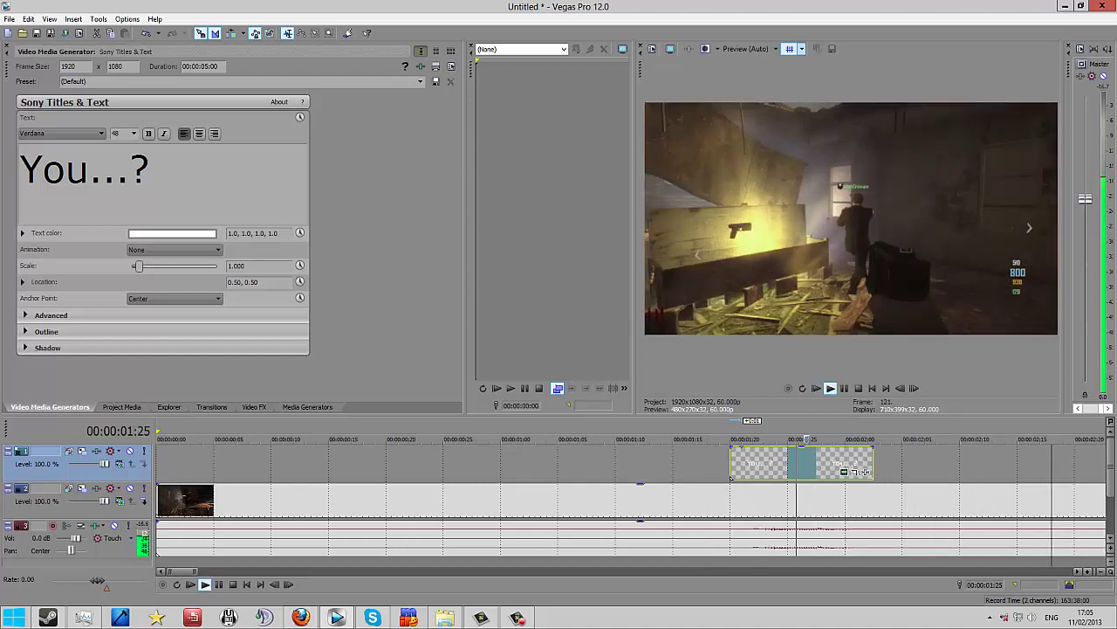
{"action": "key", "text": "space"}
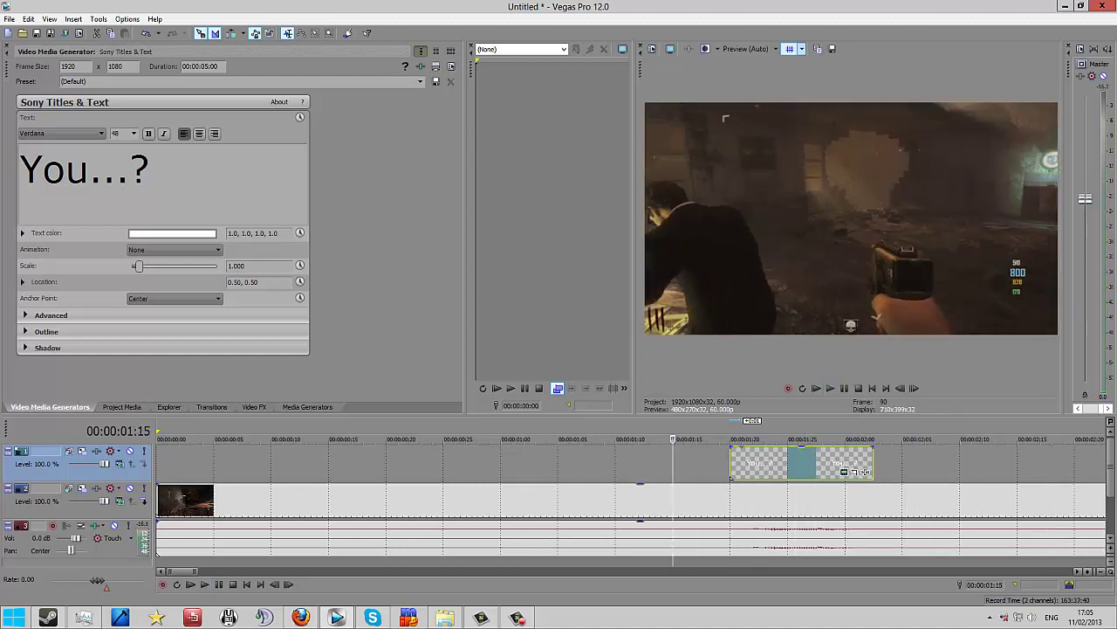
Step: Move the "You...?" caption to the frame's upper-right corner, at about 0.85, 0.90, and reduce its scale to about 0.639
{"action": "left_click", "coordinate": [748, 441]}
{"action": "left_click", "coordinate": [842, 218]}
{"action": "left_click_drag", "start_coordinate": [842, 219], "coordinate": [995, 125]}
{"action": "scroll", "coordinate": [782, 185], "scroll_direction": "down", "scroll_amount": 5}
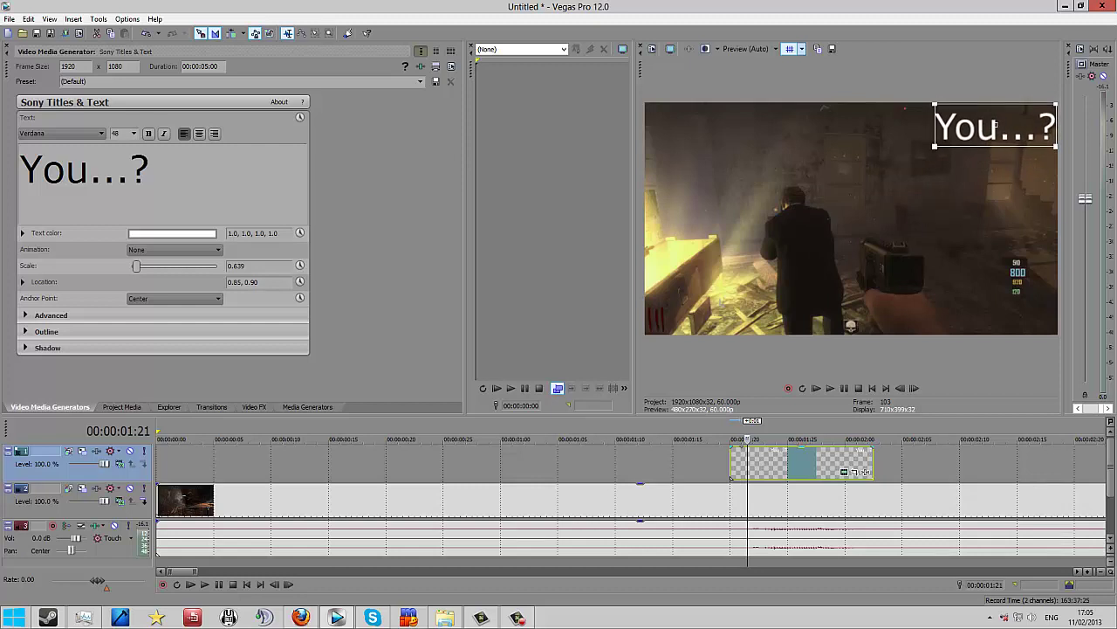
Step: Play back the captioned section repeatedly to check the caption's new placement, size and timing
{"action": "key", "text": "space"}
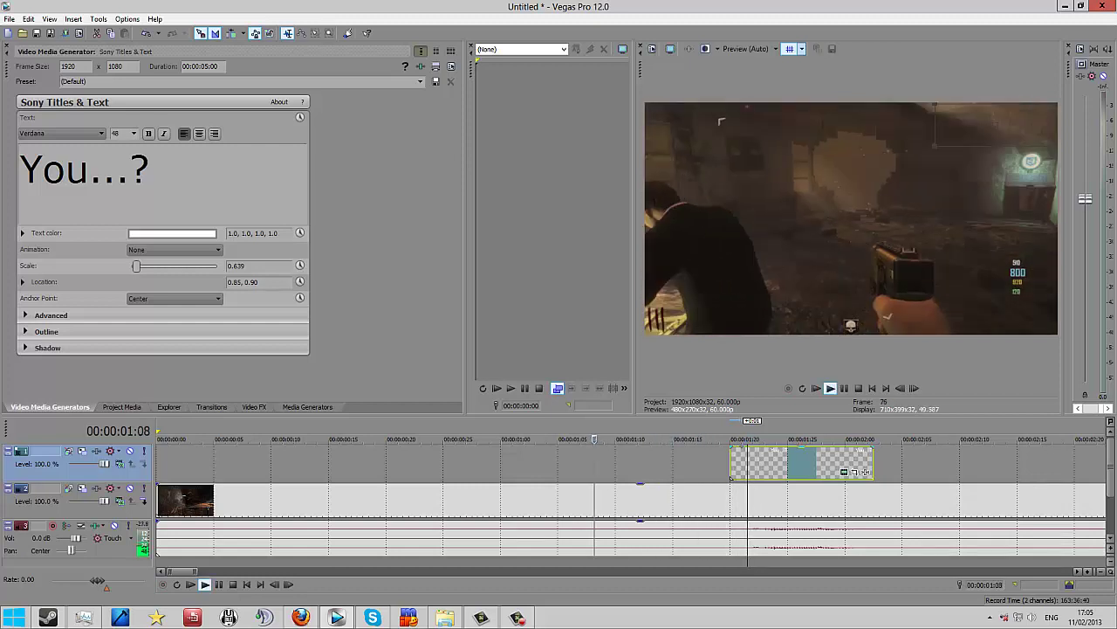
{"action": "key", "text": "space"}
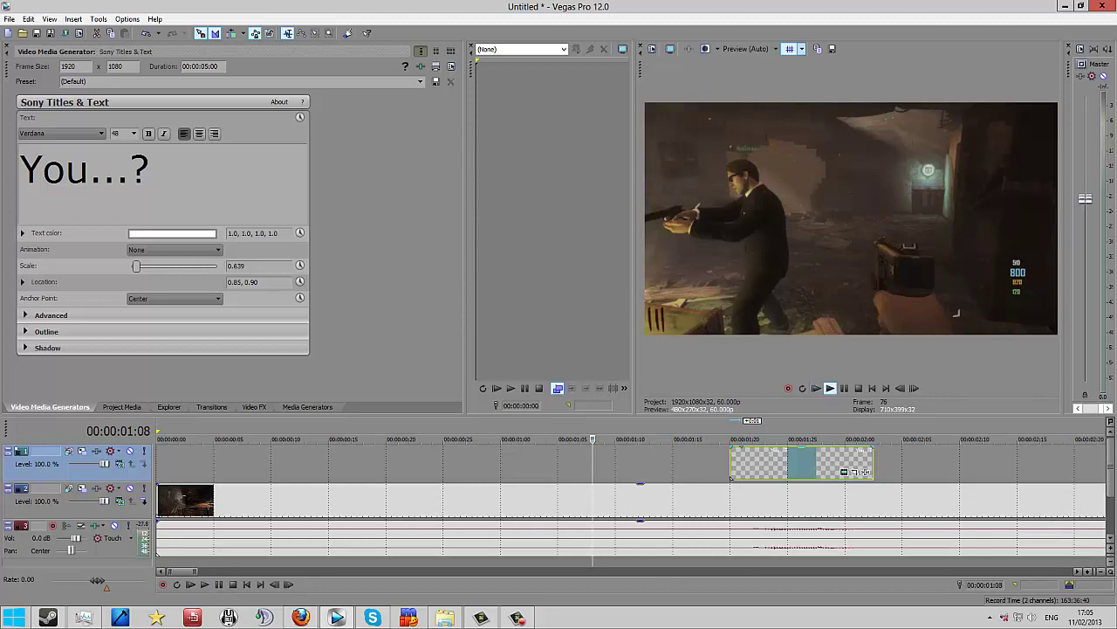
{"action": "left_click", "coordinate": [830, 388]}
{"action": "left_click", "coordinate": [844, 388]}
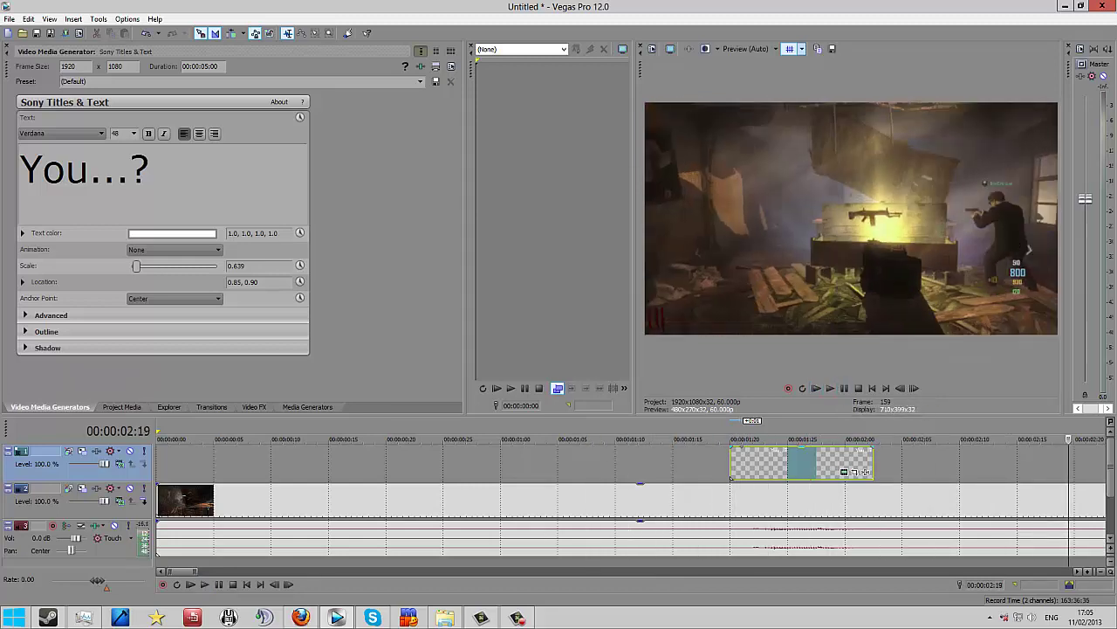
{"action": "left_click", "coordinate": [830, 388]}
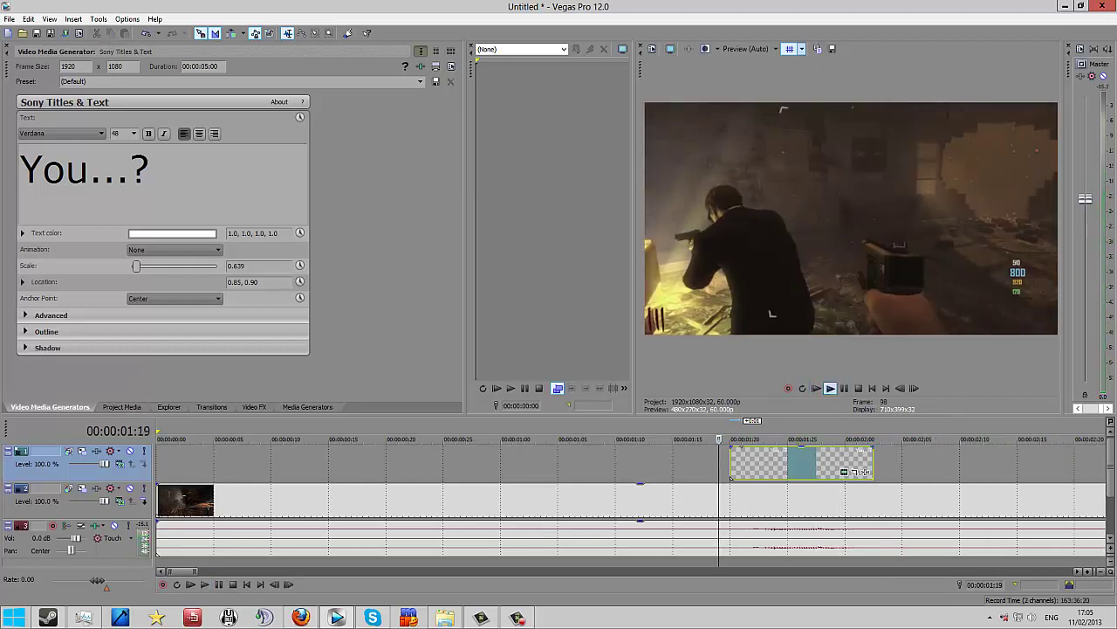
{"action": "left_click", "coordinate": [845, 389]}
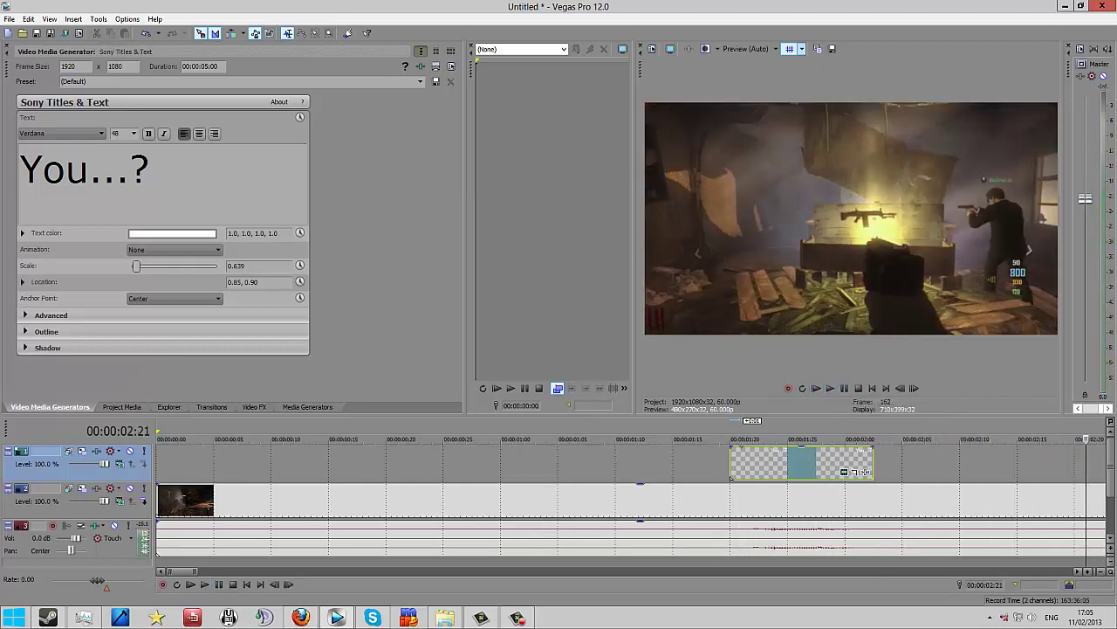
{"action": "left_click", "coordinate": [830, 389]}
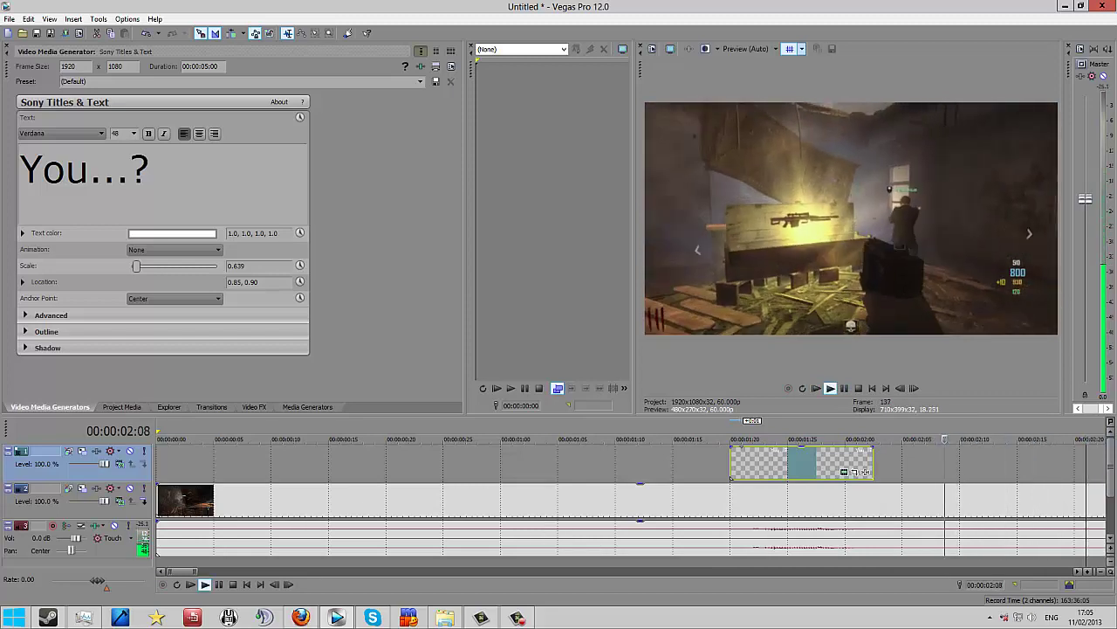
{"action": "key", "text": "space"}
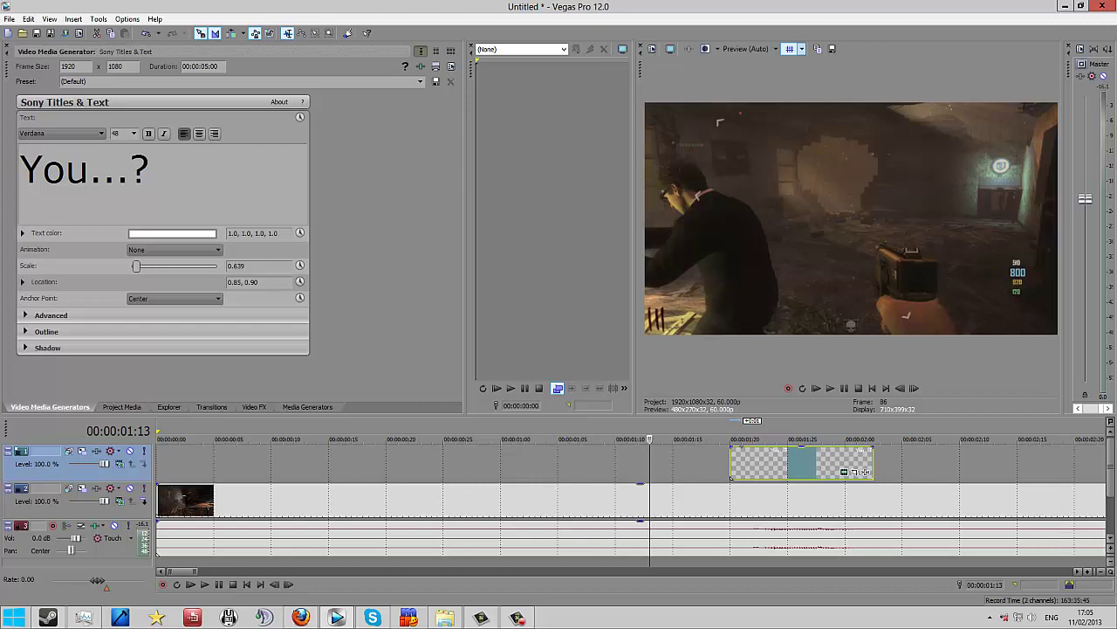
{"action": "key", "text": "space"}
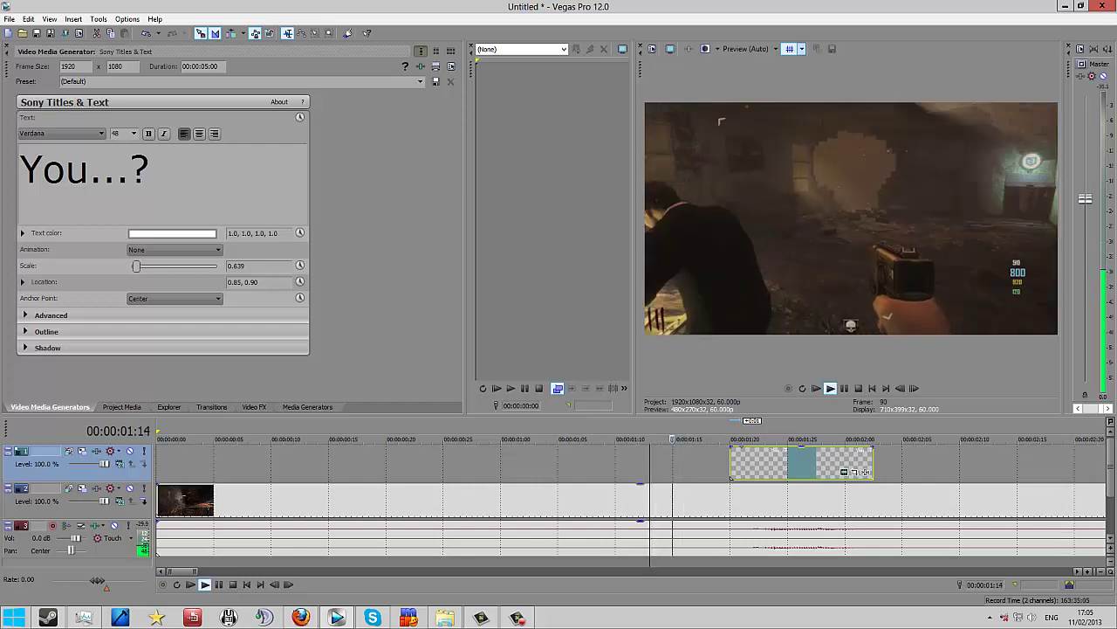
{"action": "key", "text": "space"}
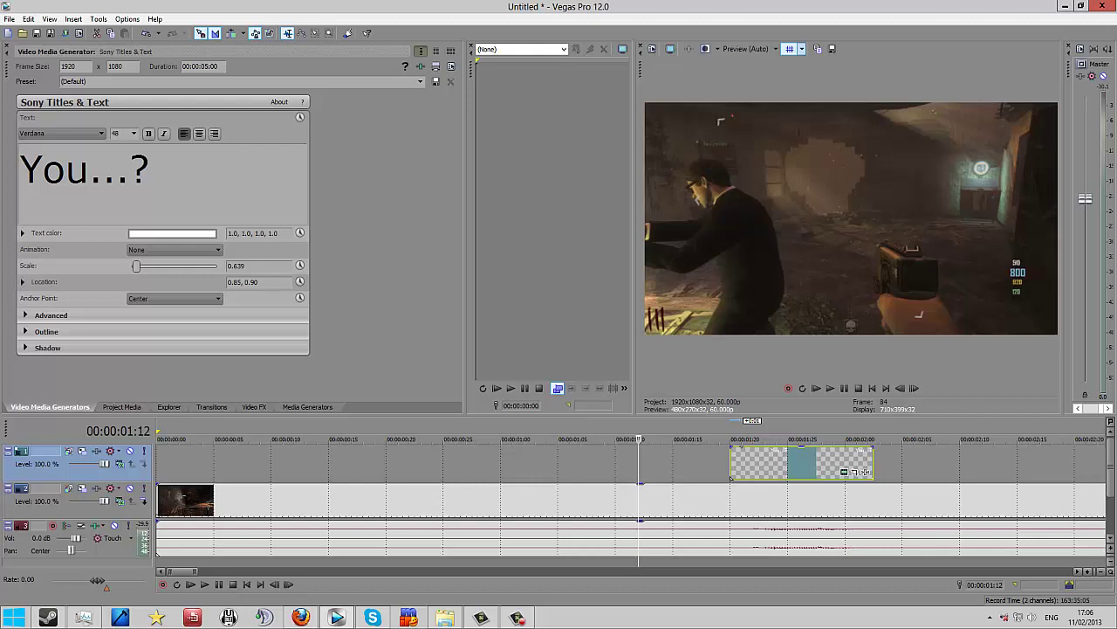
{"action": "key", "text": "space"}
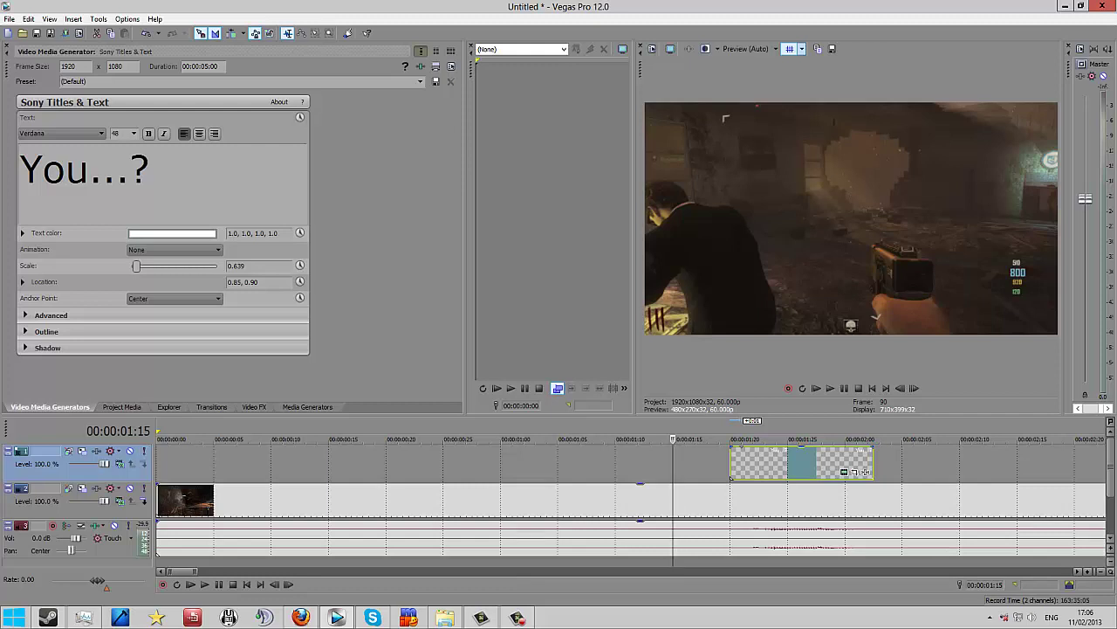
Step: Select the text event and place the playhead near its start, at 00:00:01:20
{"action": "left_click", "coordinate": [184, 499]}
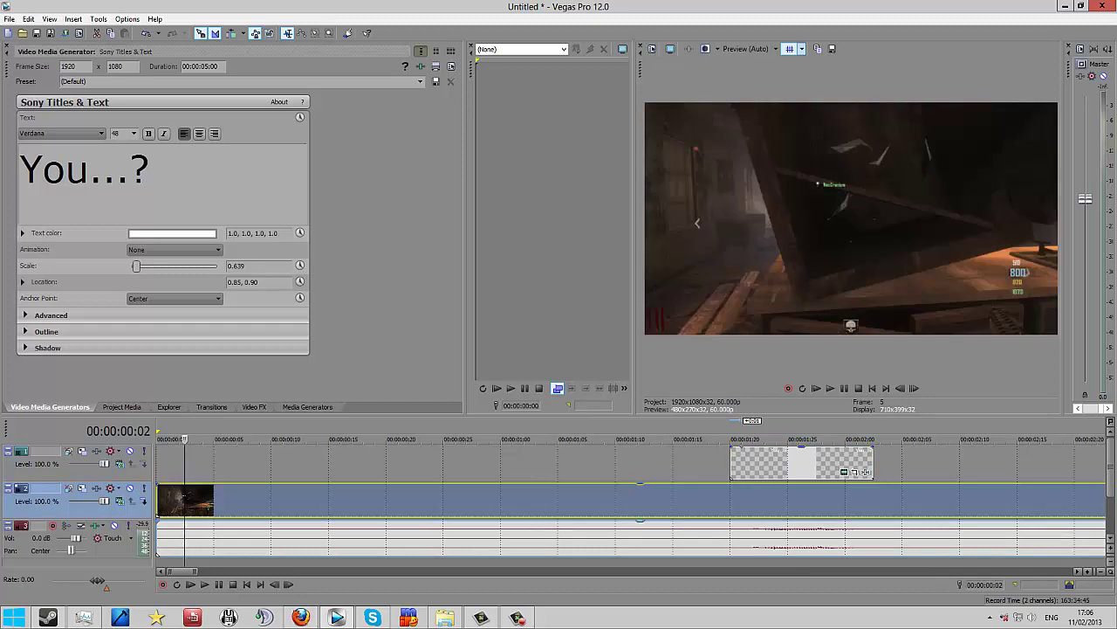
{"action": "left_click", "coordinate": [254, 538]}
{"action": "left_click", "coordinate": [260, 499]}
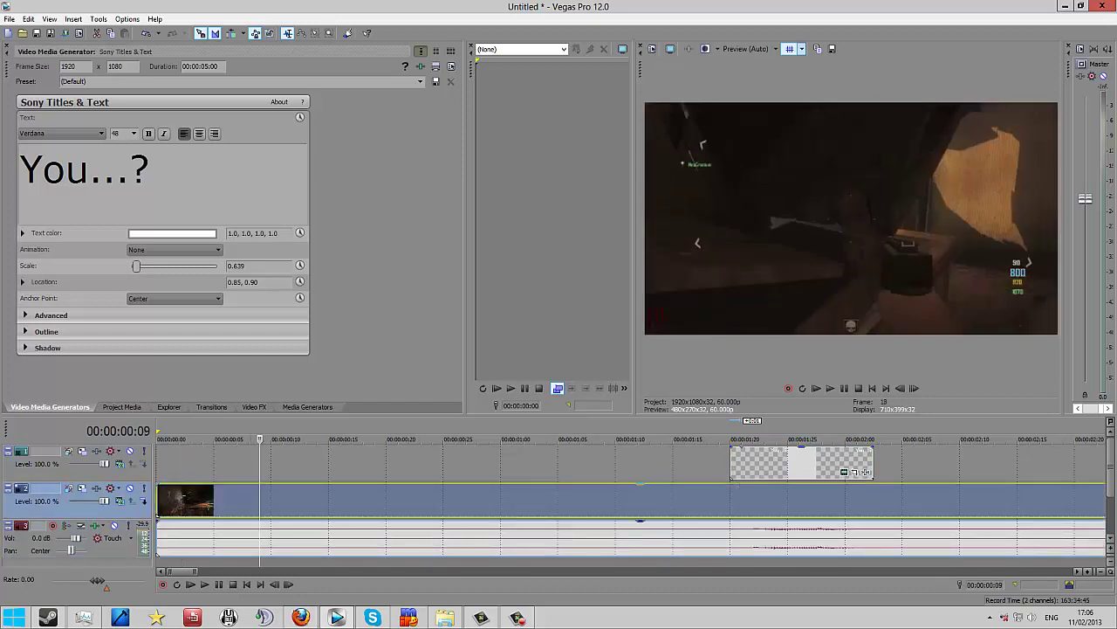
{"action": "left_click", "coordinate": [466, 499]}
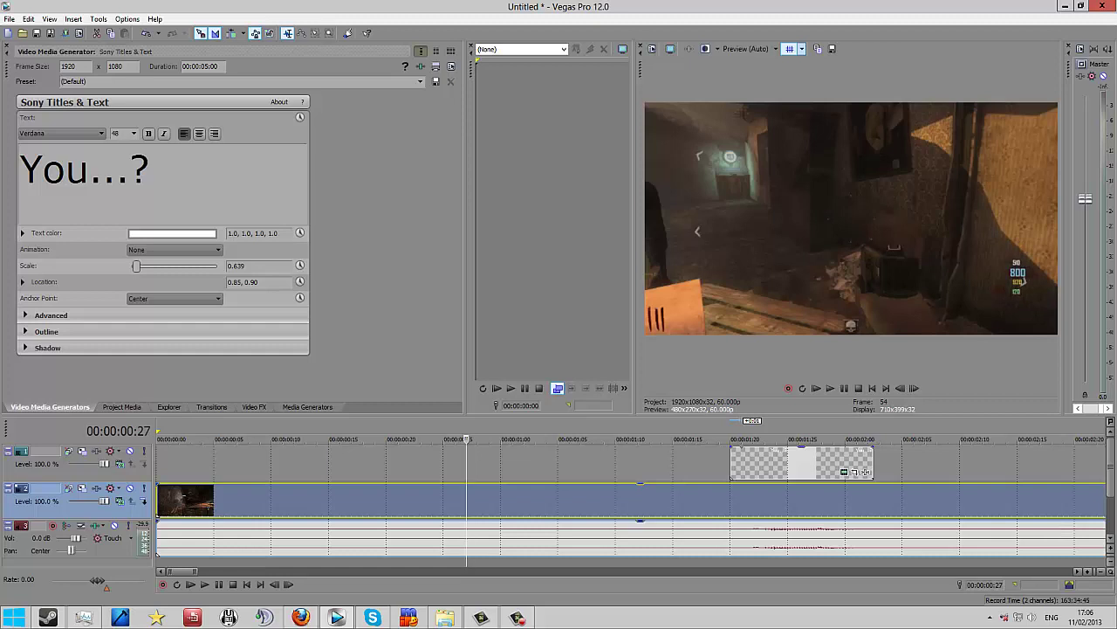
{"action": "left_click", "coordinate": [362, 462]}
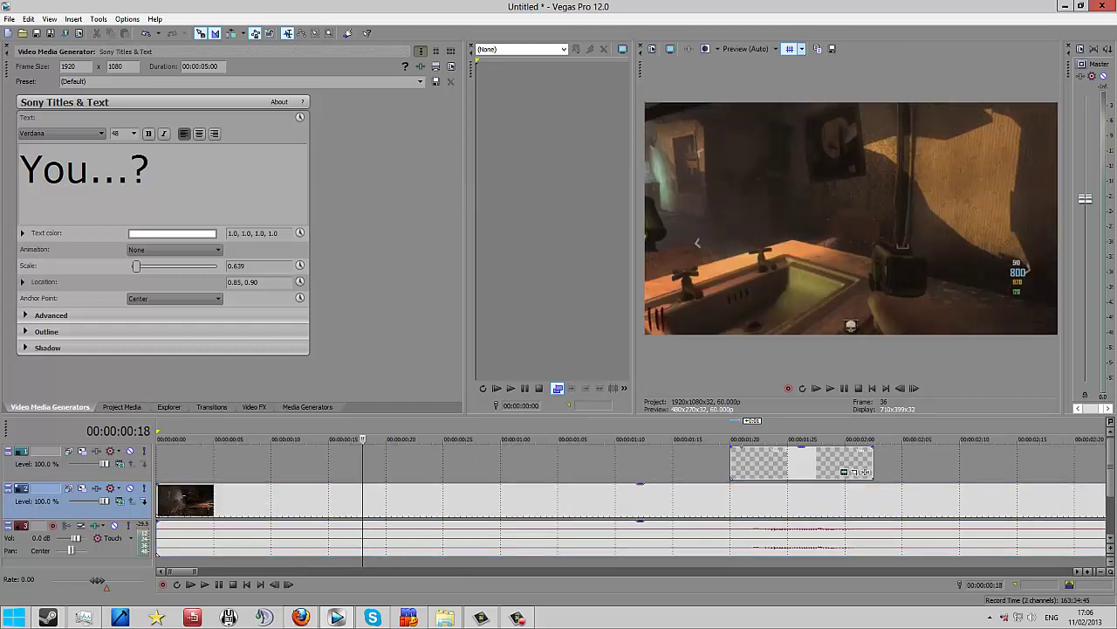
{"action": "left_click", "coordinate": [471, 463]}
{"action": "left_click", "coordinate": [734, 463]}
{"action": "left_click", "coordinate": [734, 472]}
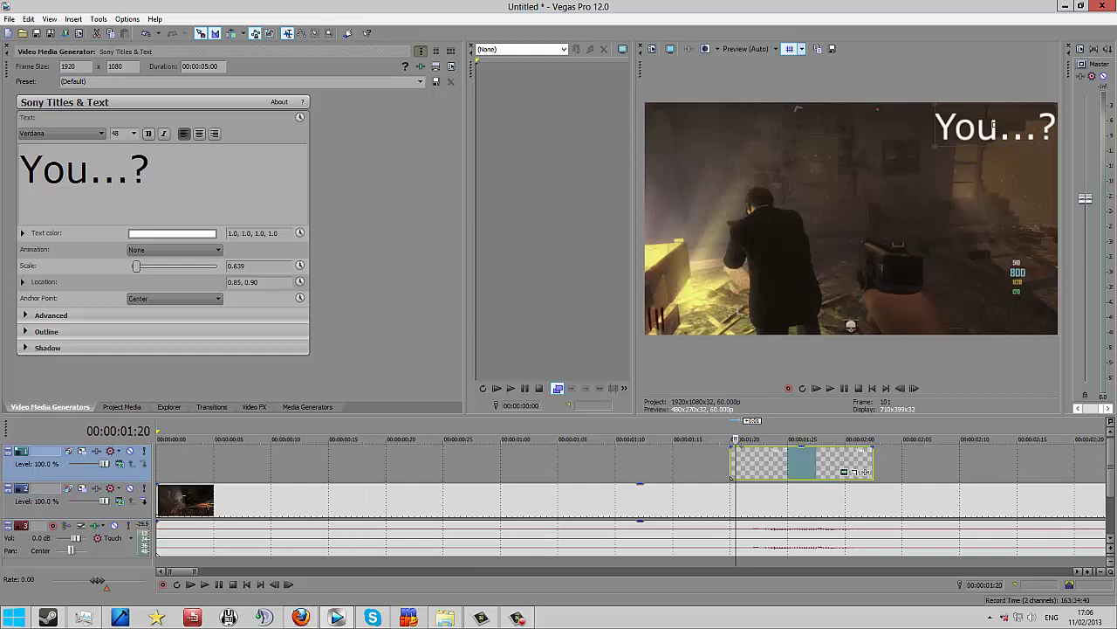
{"action": "right_click", "coordinate": [784, 460]}
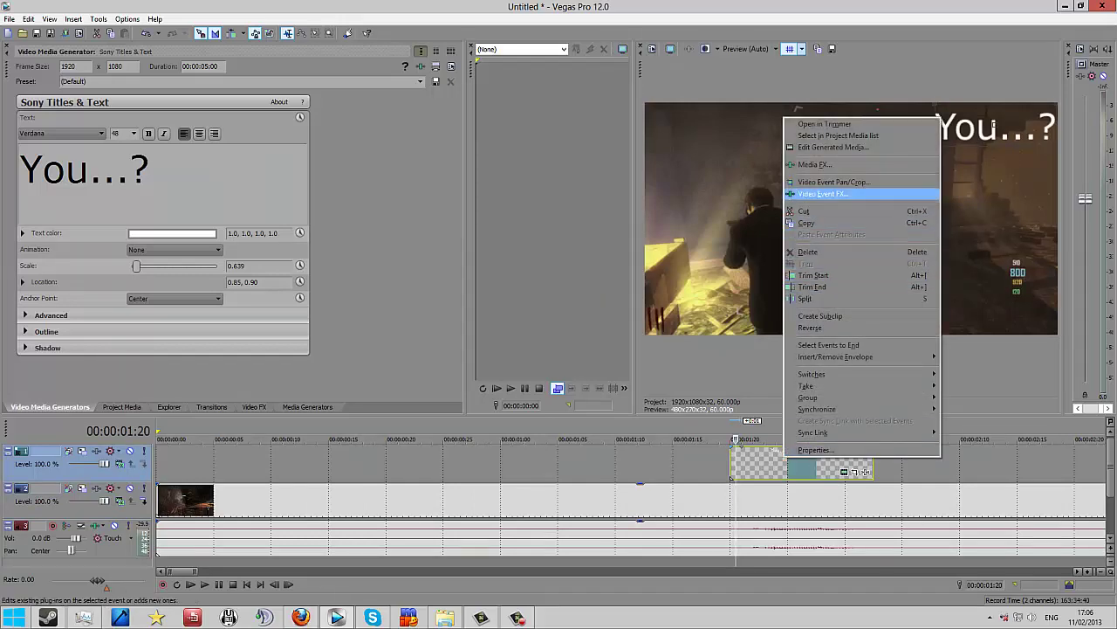
{"action": "left_click", "coordinate": [821, 194]}
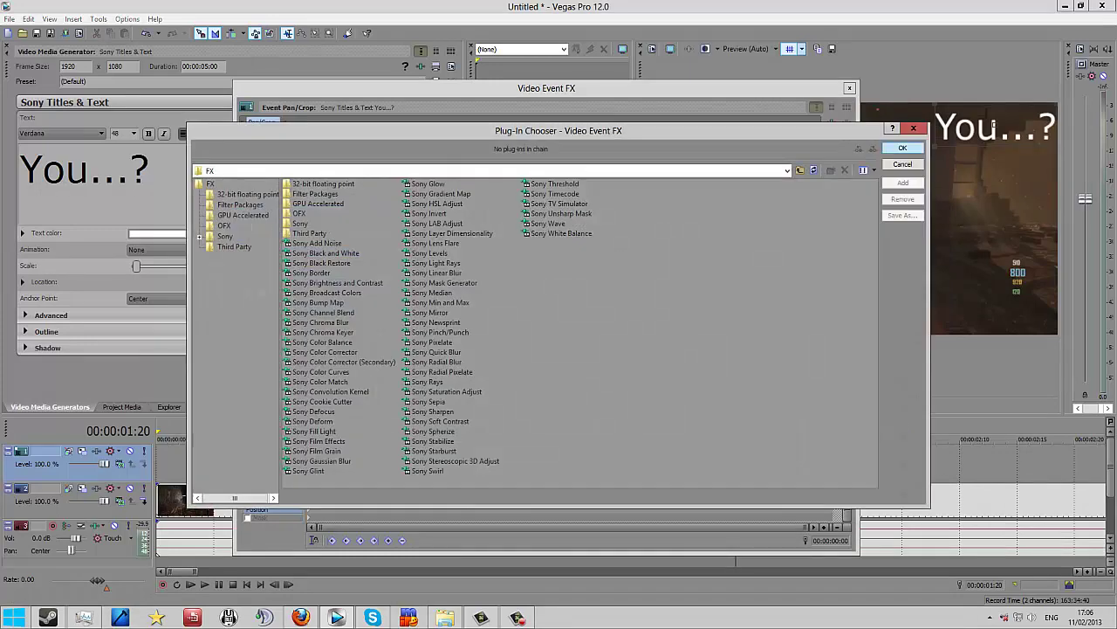
{"action": "key", "text": "Escape"}
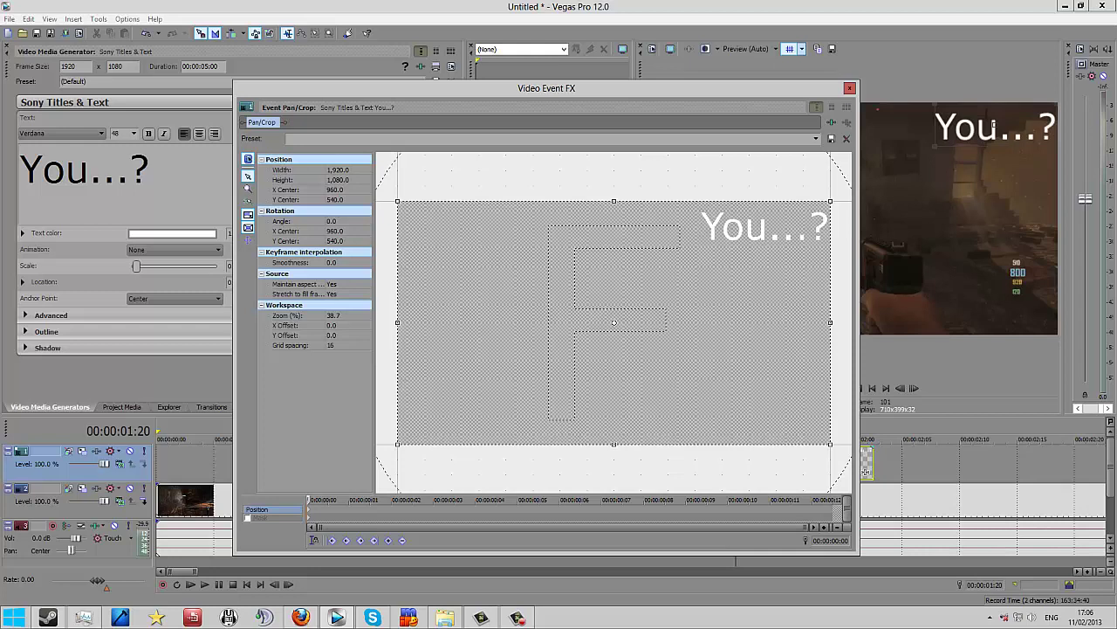
{"action": "left_click", "coordinate": [849, 88]}
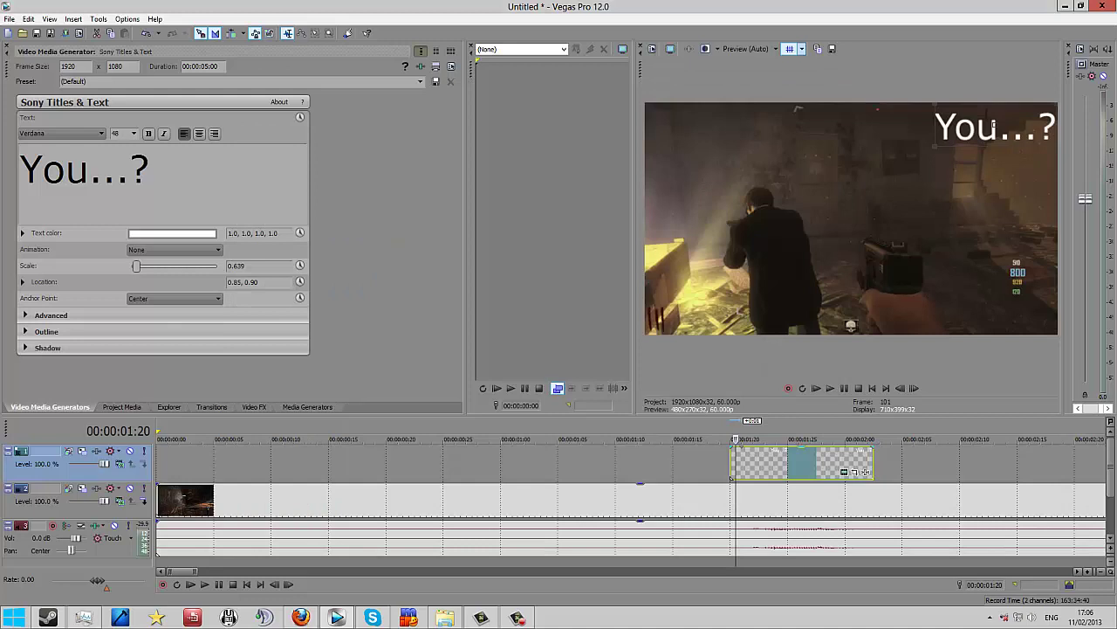
Step: Move the caption back to about the frame's centre, at 0.49, 0.52, and briefly play back the section
{"action": "left_click_drag", "start_coordinate": [994, 125], "coordinate": [845, 215]}
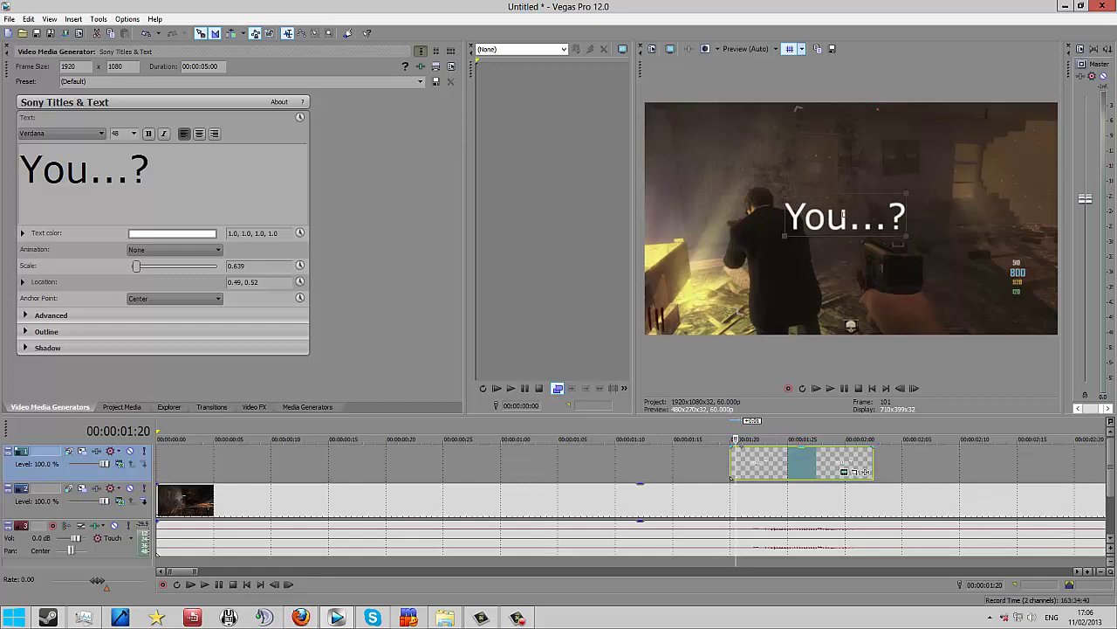
{"action": "key", "text": "space"}
{"action": "key", "text": "space"}
Step: Open the text event's Pan/Crop settings without adding an effect, and shift the starting frame to about X Center 1,532.3, Y Center 148.9
{"action": "right_click", "coordinate": [769, 463]}
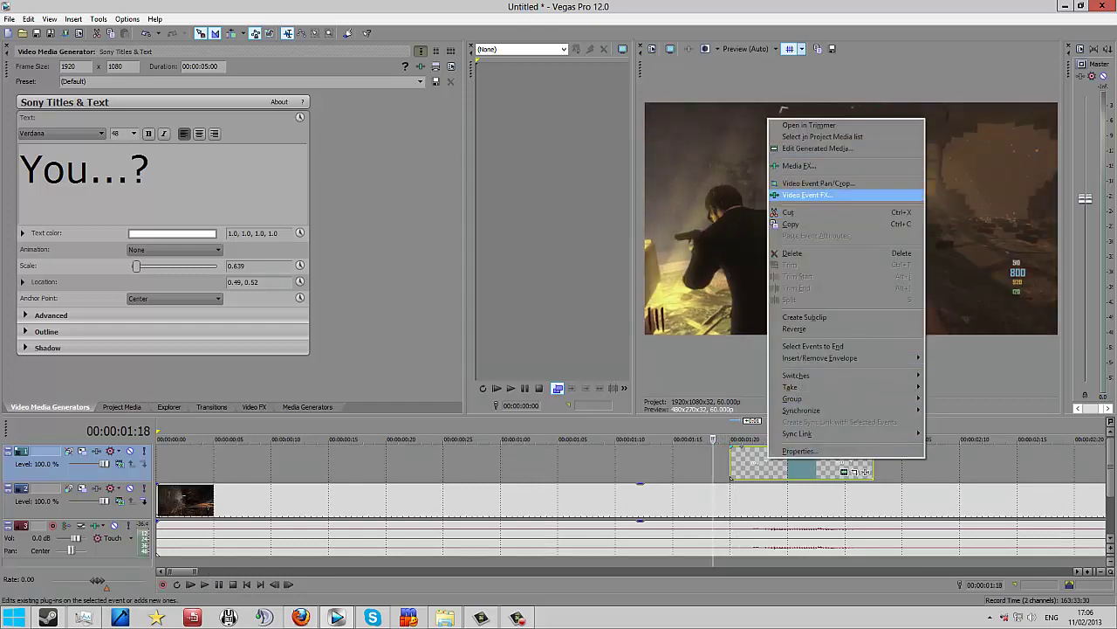
{"action": "left_click", "coordinate": [808, 195]}
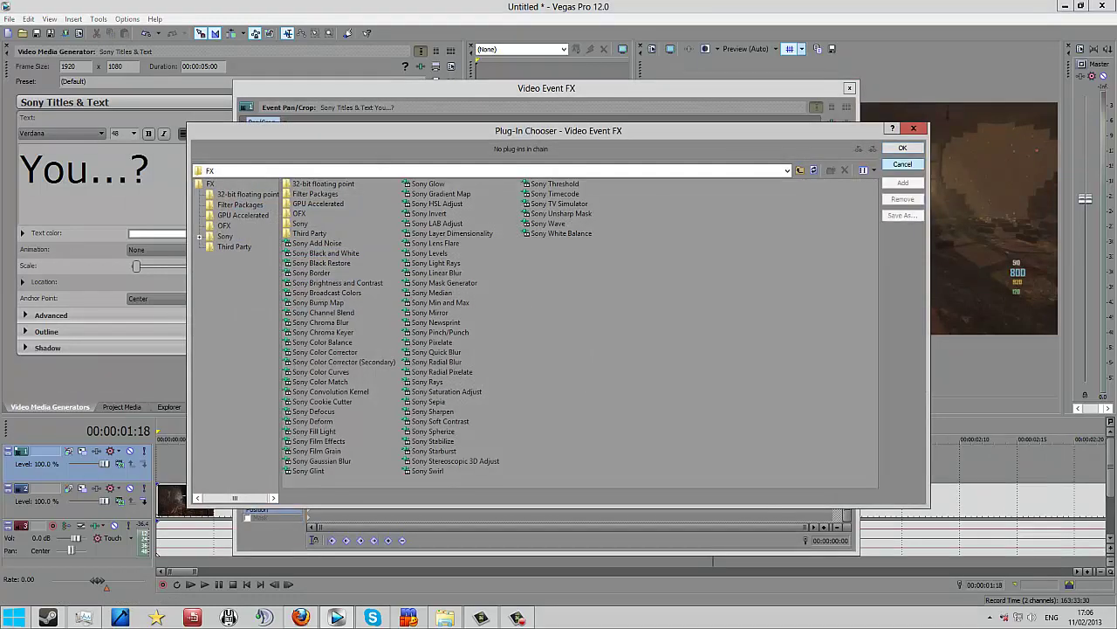
{"action": "left_click", "coordinate": [903, 165]}
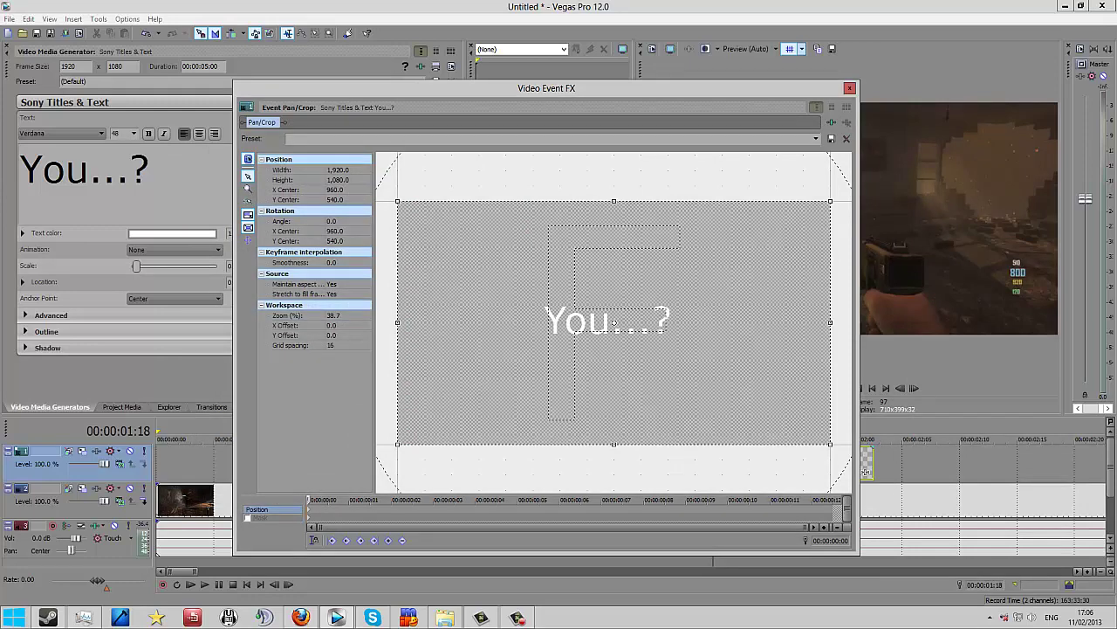
{"action": "scroll", "coordinate": [614, 323], "scroll_direction": "down", "scroll_amount": 5}
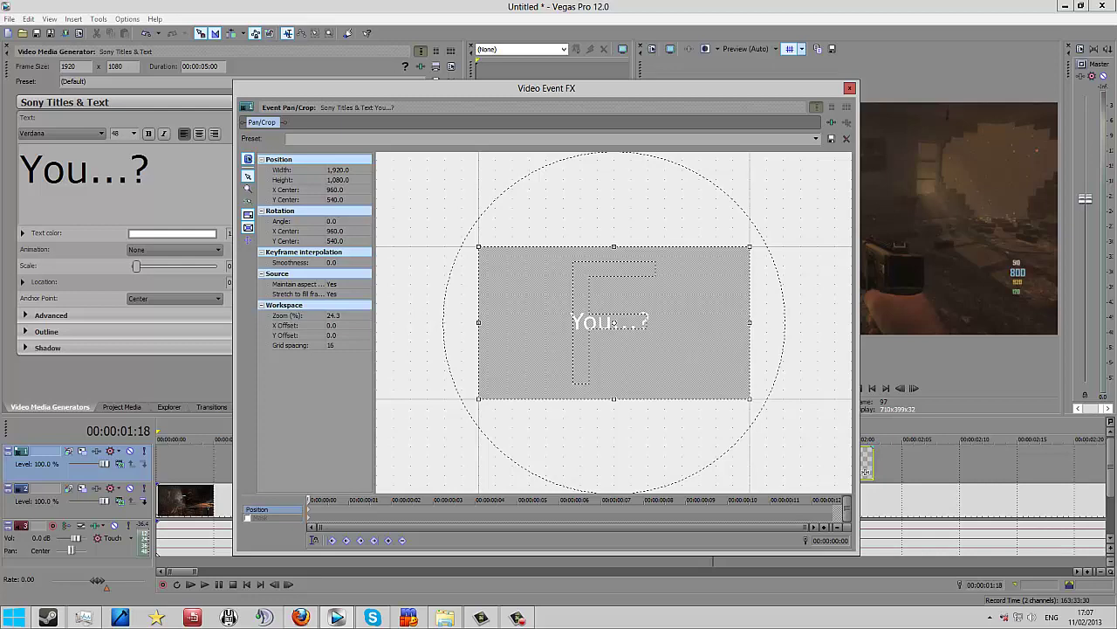
{"action": "left_click_drag", "start_coordinate": [613, 322], "coordinate": [695, 266]}
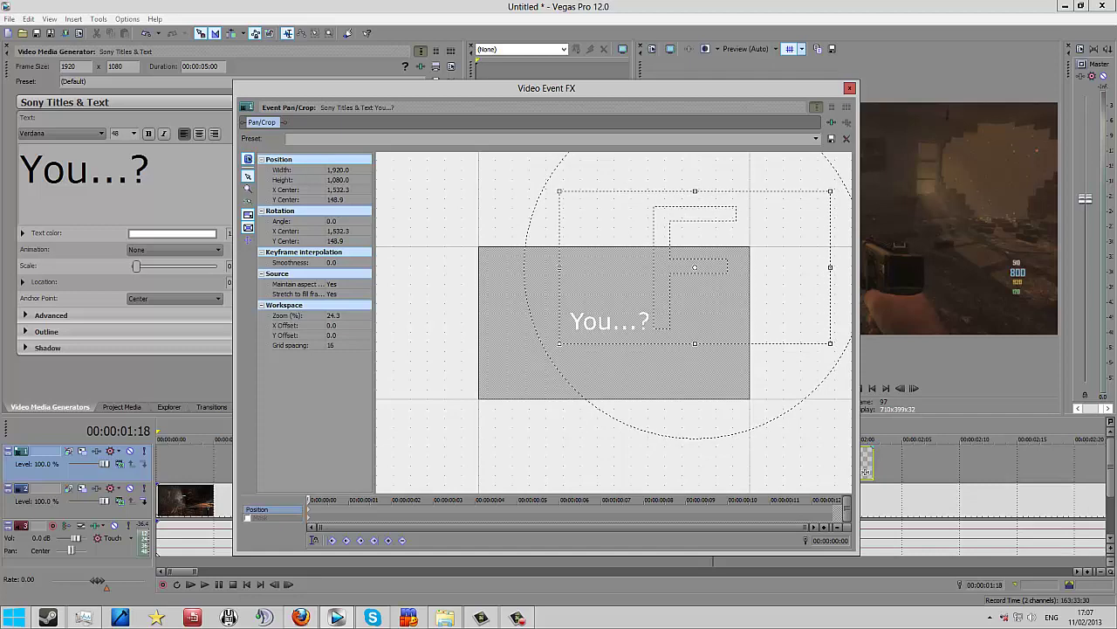
Step: Add a Pan/Crop position keyframe at 00:00:00:12 with the frame rotated to about 90.1 degrees and centred at about X 33.6, Y 507.1
{"action": "left_click_drag", "start_coordinate": [547, 88], "coordinate": [308, 82]}
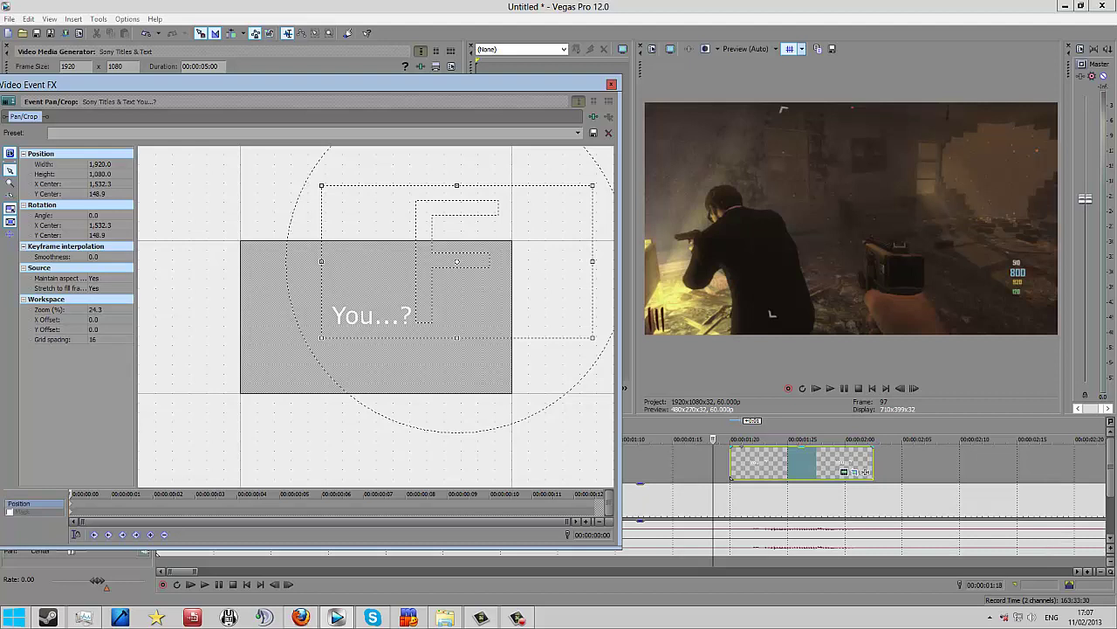
{"action": "left_click_drag", "start_coordinate": [71, 494], "coordinate": [258, 494]}
{"action": "left_click_drag", "start_coordinate": [258, 495], "coordinate": [596, 494]}
{"action": "mouse_move", "coordinate": [456, 261]}
{"action": "left_mouse_down"}
{"action": "mouse_move", "coordinate": [168, 311]}
{"action": "mouse_move", "coordinate": [182, 314]}
{"action": "left_mouse_up"}
{"action": "mouse_move", "coordinate": [297, 187]}
{"action": "left_mouse_down"}
{"action": "mouse_move", "coordinate": [347, 359]}
{"action": "mouse_move", "coordinate": [309, 429]}
{"action": "left_mouse_up"}
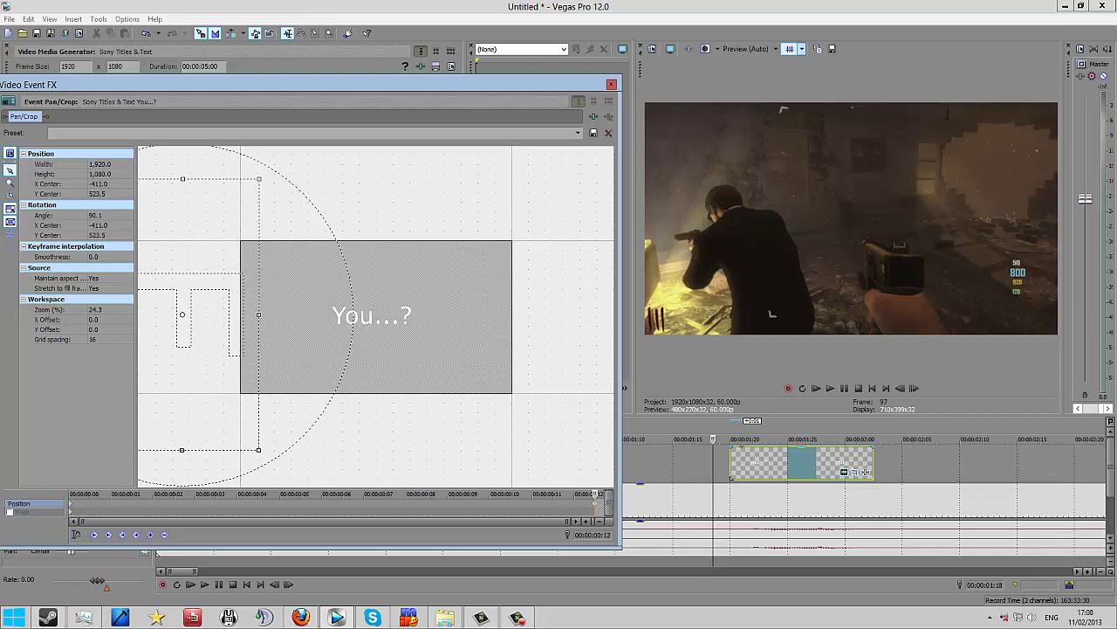
{"action": "left_click_drag", "start_coordinate": [182, 314], "coordinate": [244, 312]}
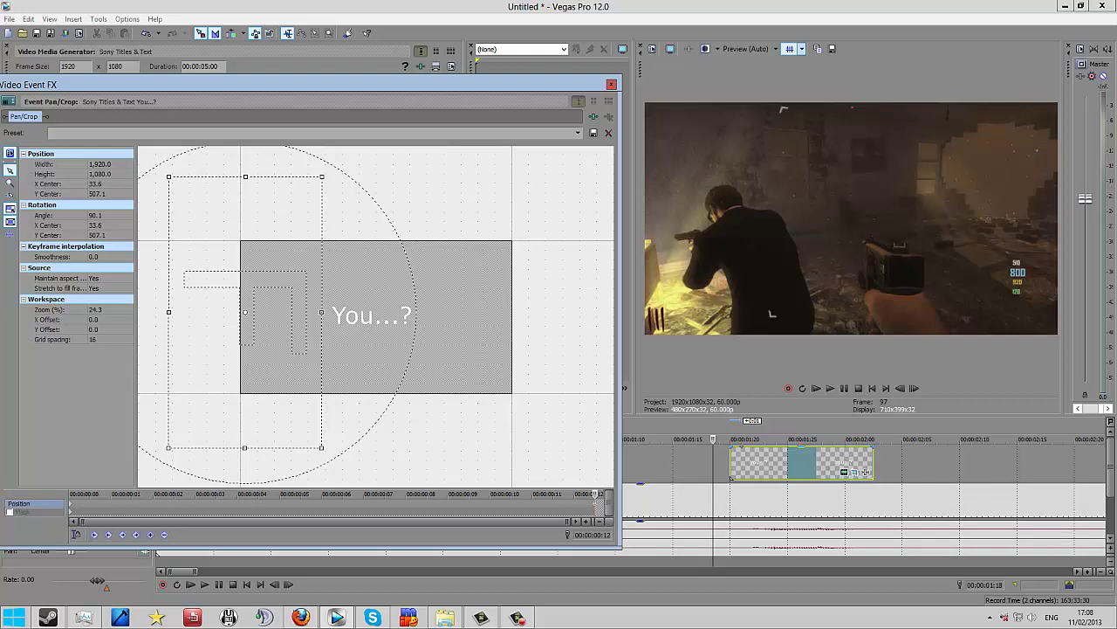
Step: Play back the caption's animation and move the 00:00:00:12 keyframe's frame to about X Center 931.2, Y Center -555.2
{"action": "key", "text": "space"}
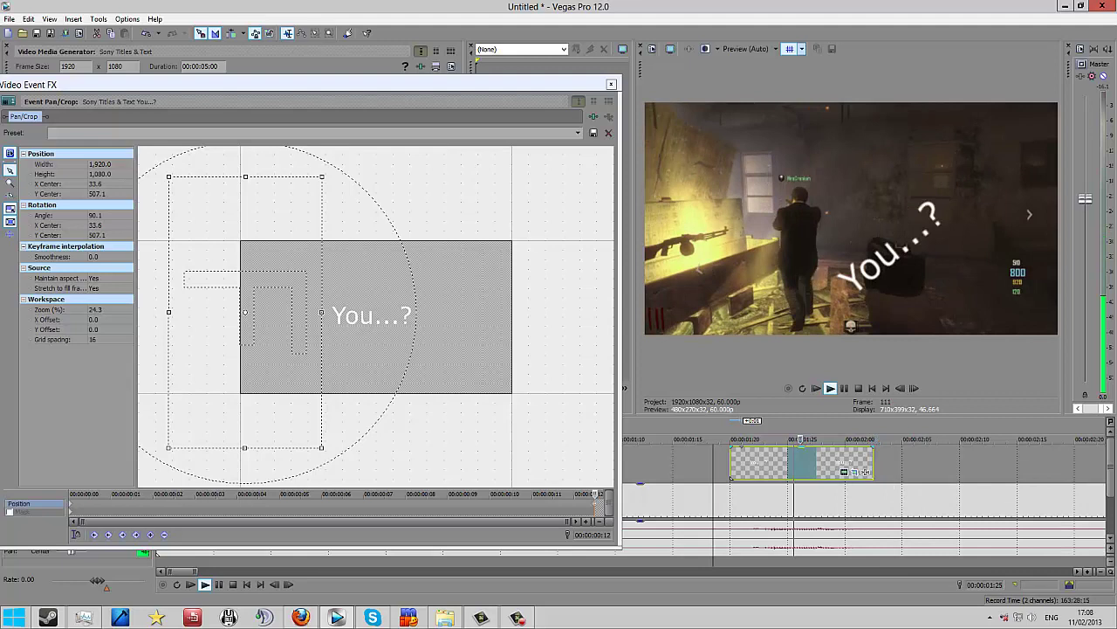
{"action": "key", "text": "space"}
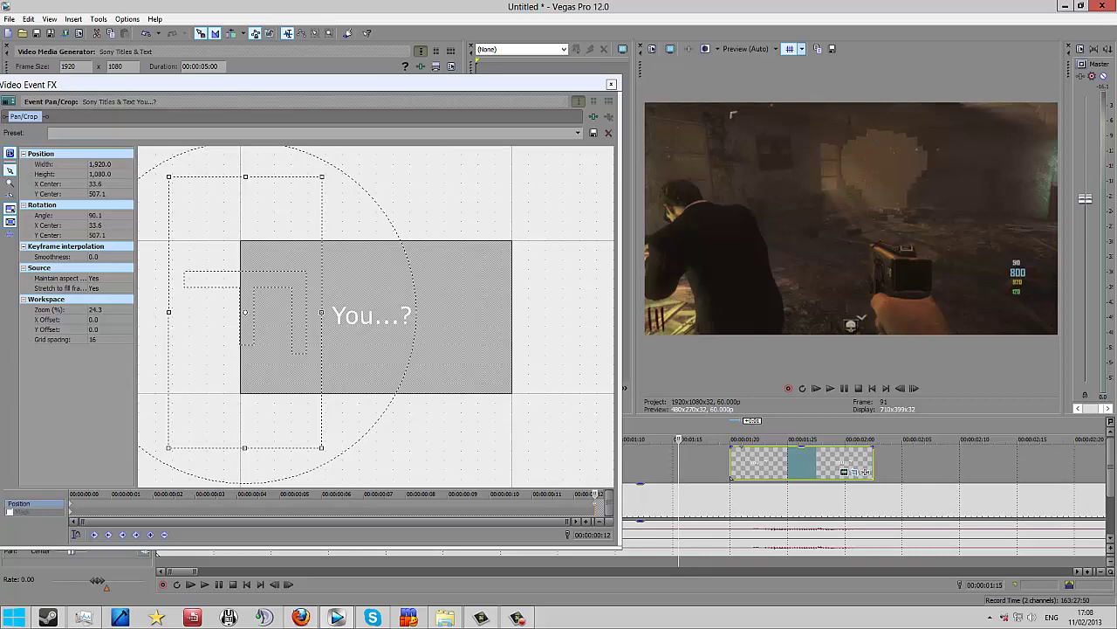
{"action": "left_click_drag", "start_coordinate": [245, 312], "coordinate": [366, 163]}
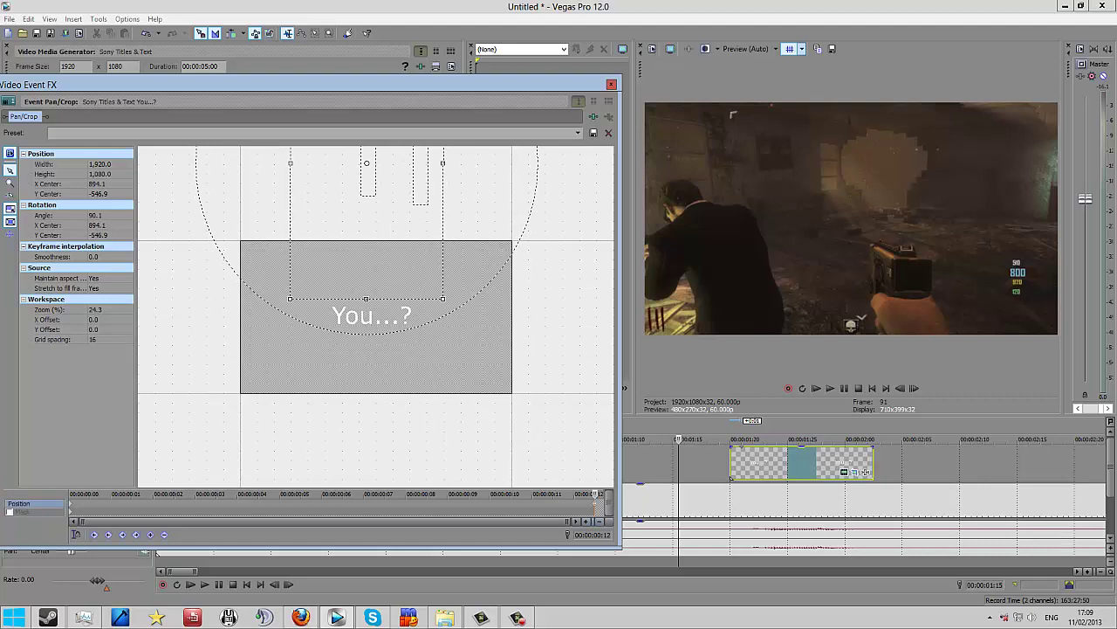
{"action": "left_click_drag", "start_coordinate": [367, 163], "coordinate": [372, 161]}
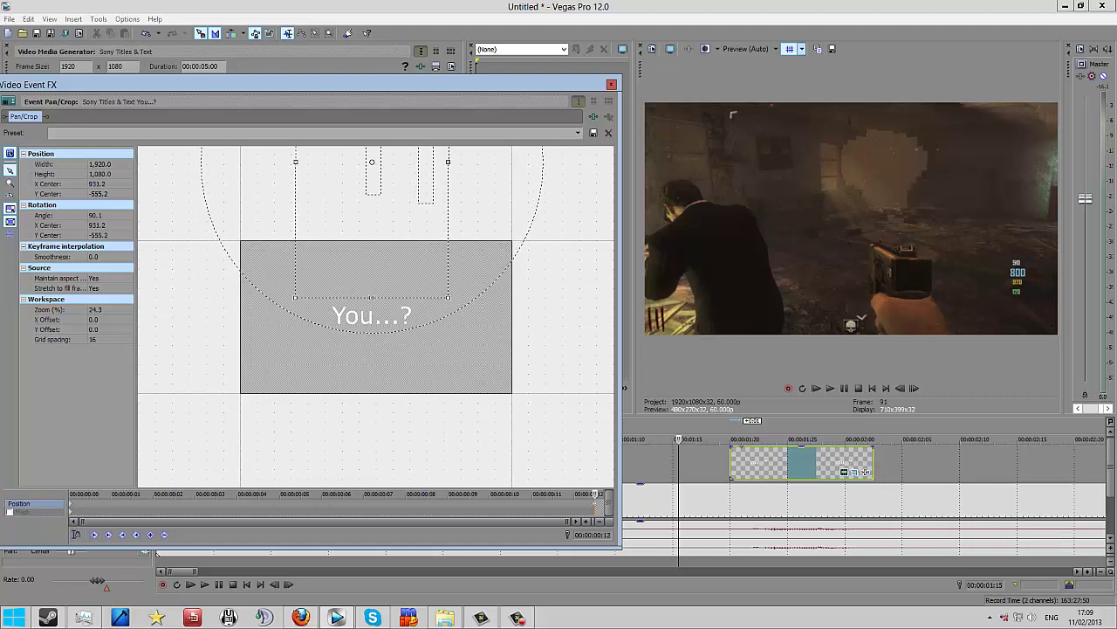
Step: Move the 00:00:00:12 keyframe's frame to about X Center 400.1, Y Center -530.5, playing back the caption's animation before and after
{"action": "key", "text": "space"}
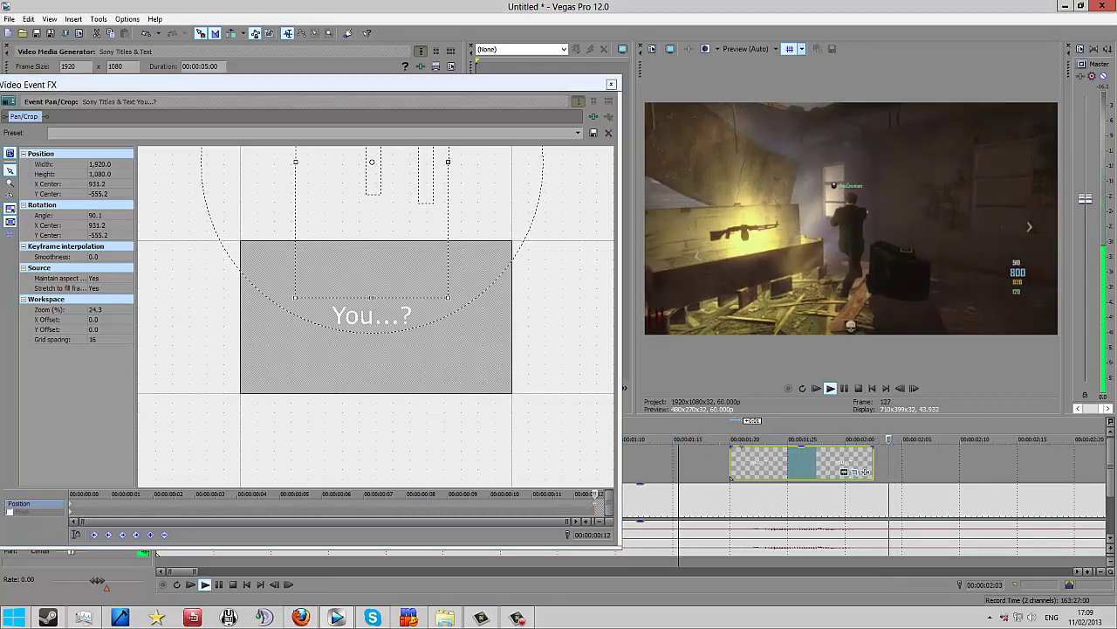
{"action": "key", "text": "space"}
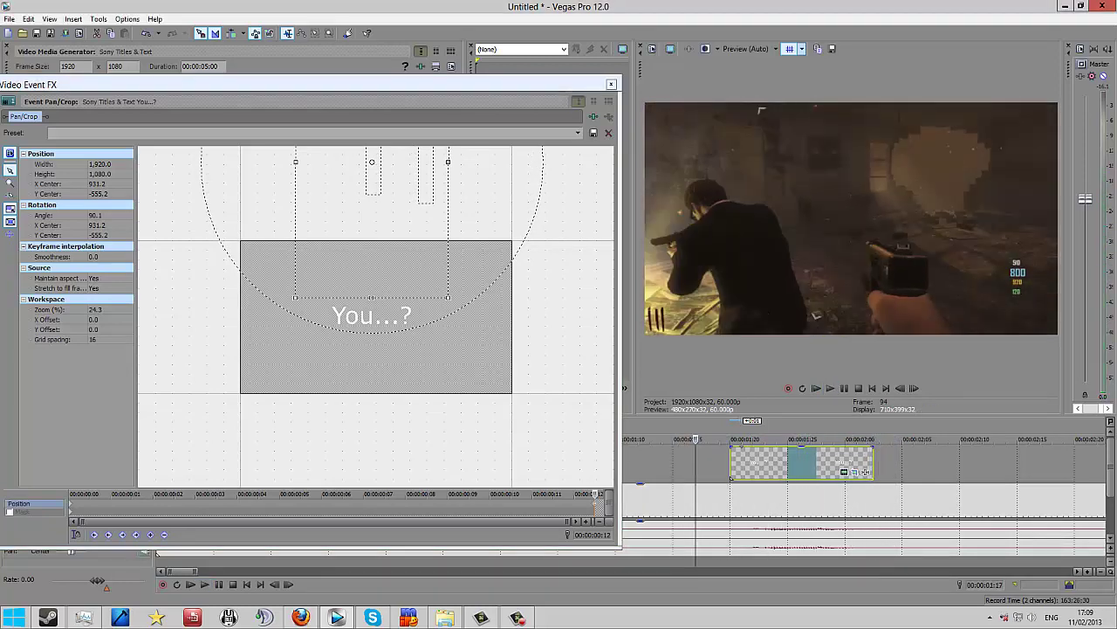
{"action": "left_click_drag", "start_coordinate": [372, 227], "coordinate": [297, 230]}
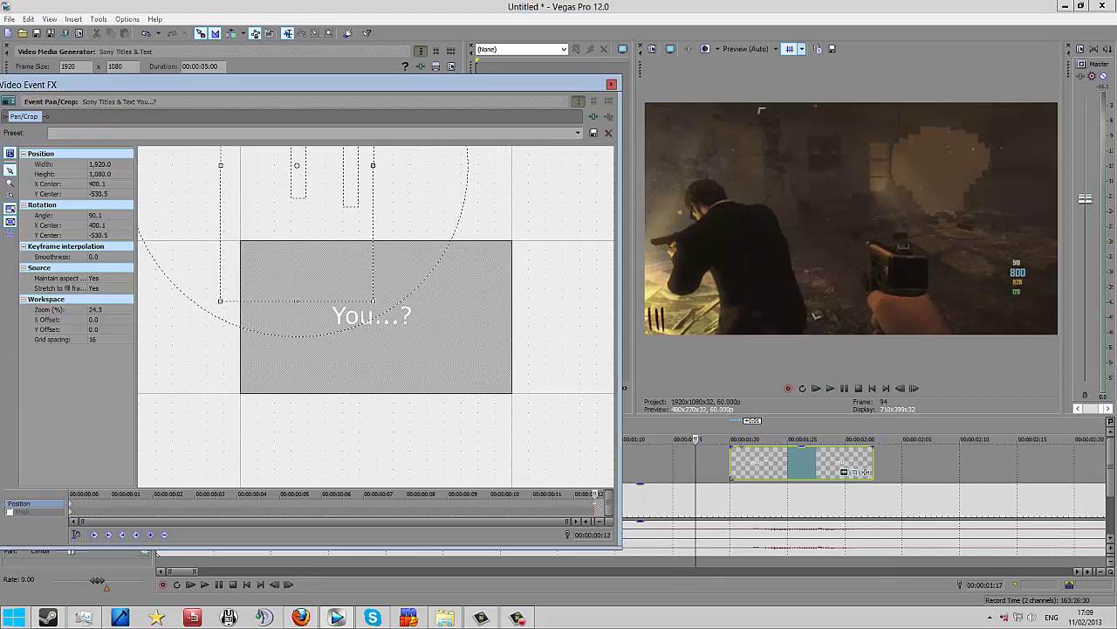
{"action": "key", "text": "space"}
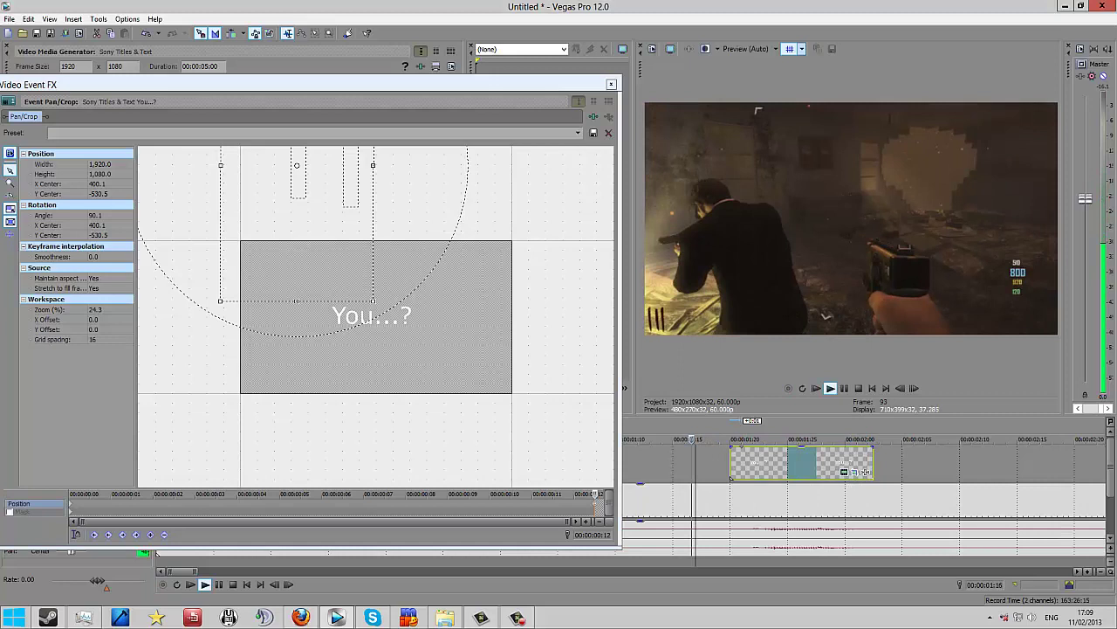
{"action": "key", "text": "space"}
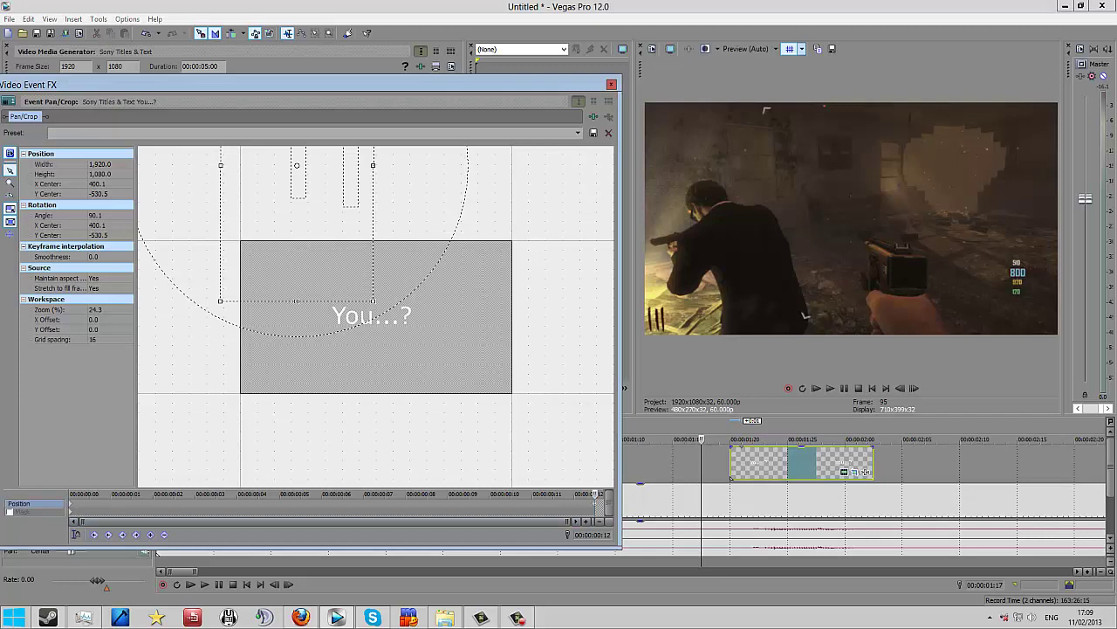
Step: Return to the starting Position keyframe and move its frame in stages to about X Center 1,429.4, Y Center 910.5, previewing each adjustment
{"action": "left_click", "coordinate": [22, 512]}
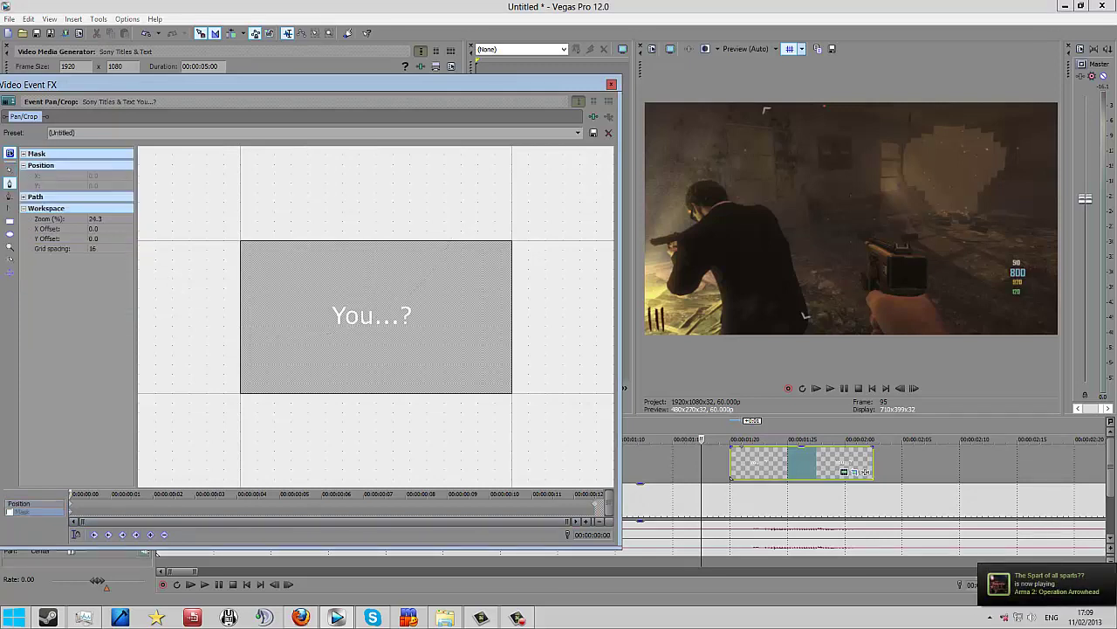
{"action": "left_click", "coordinate": [20, 503]}
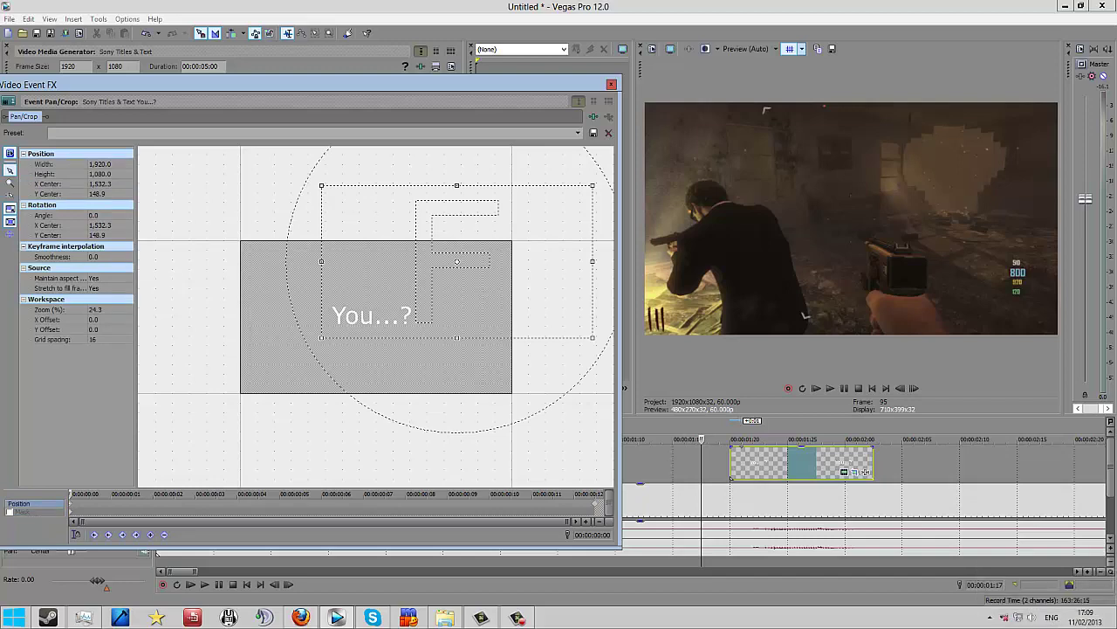
{"action": "left_click_drag", "start_coordinate": [456, 261], "coordinate": [461, 306]}
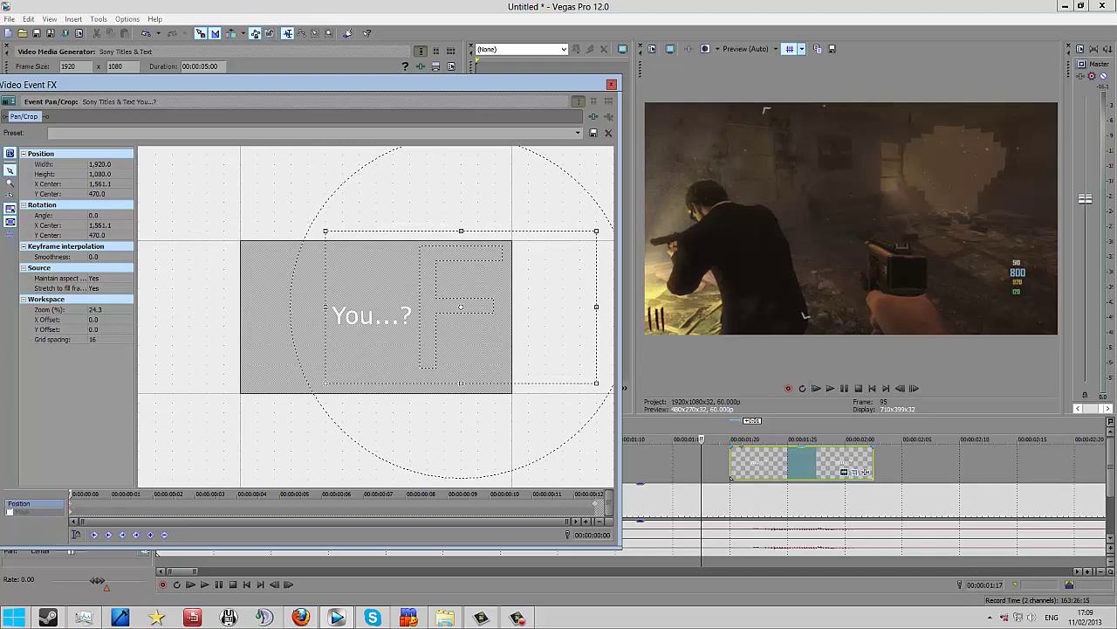
{"action": "key", "text": "space"}
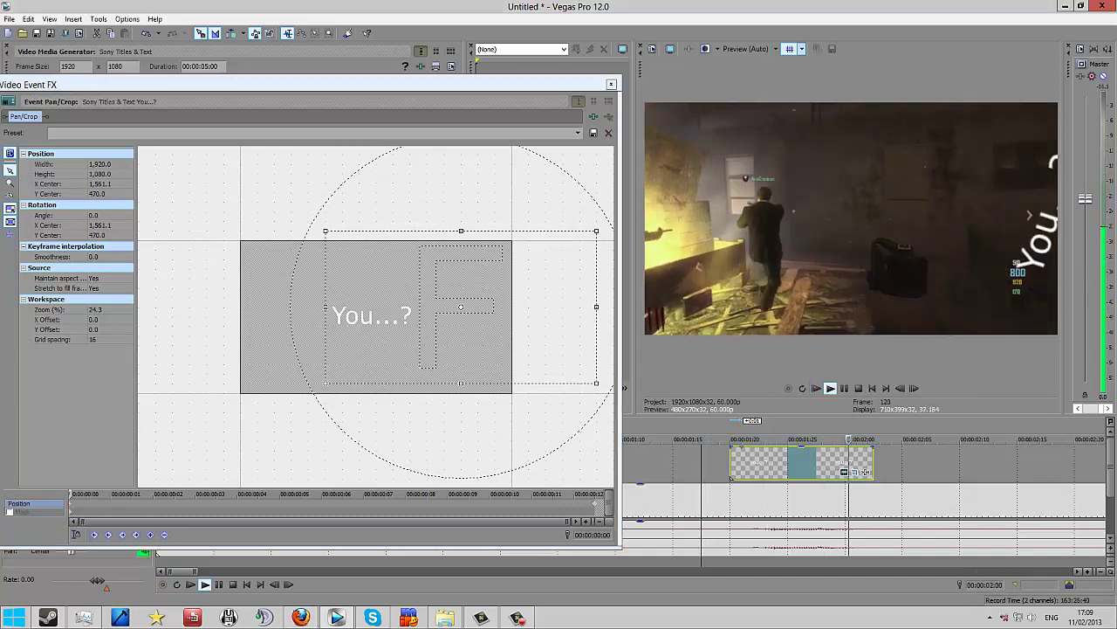
{"action": "key", "text": "space"}
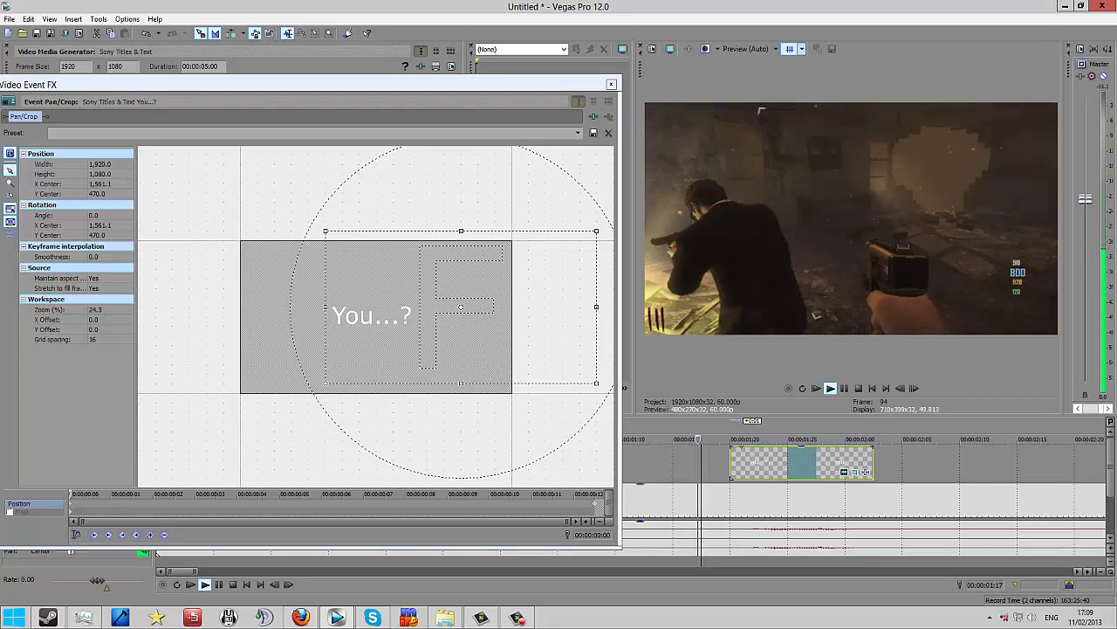
{"action": "left_click_drag", "start_coordinate": [461, 306], "coordinate": [461, 337]}
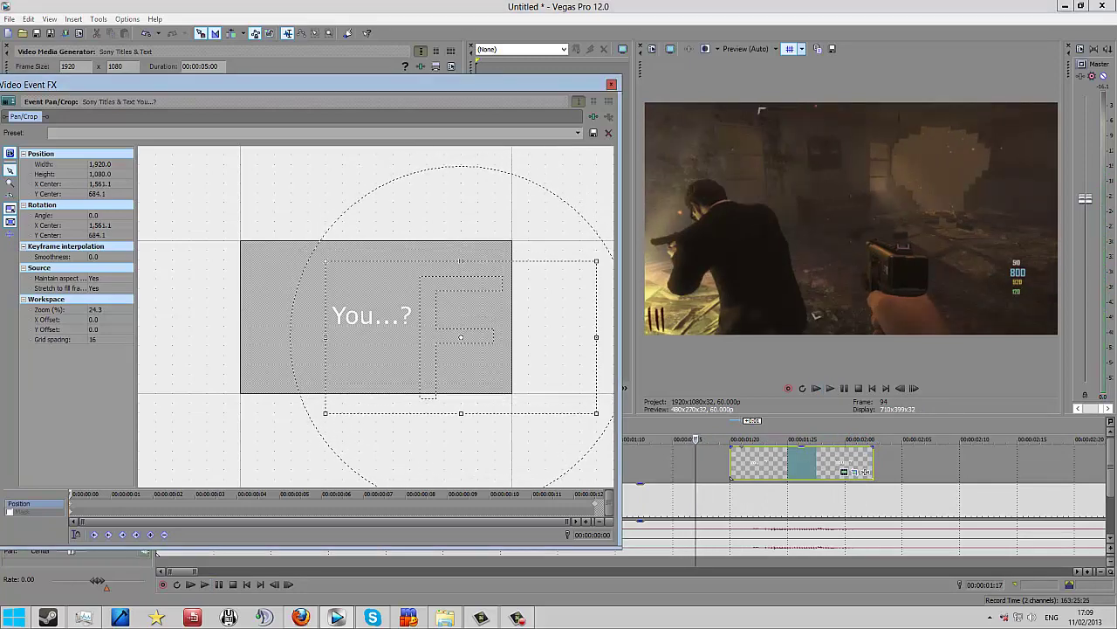
{"action": "key", "text": "space"}
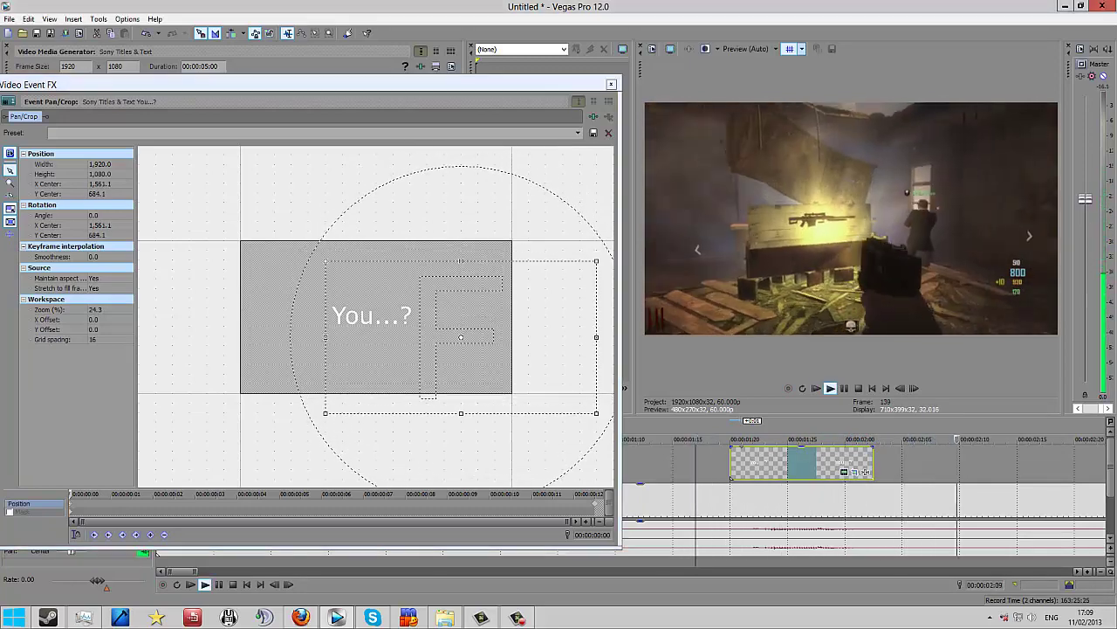
{"action": "left_click_drag", "start_coordinate": [925, 440], "coordinate": [735, 439]}
{"action": "key", "text": "space"}
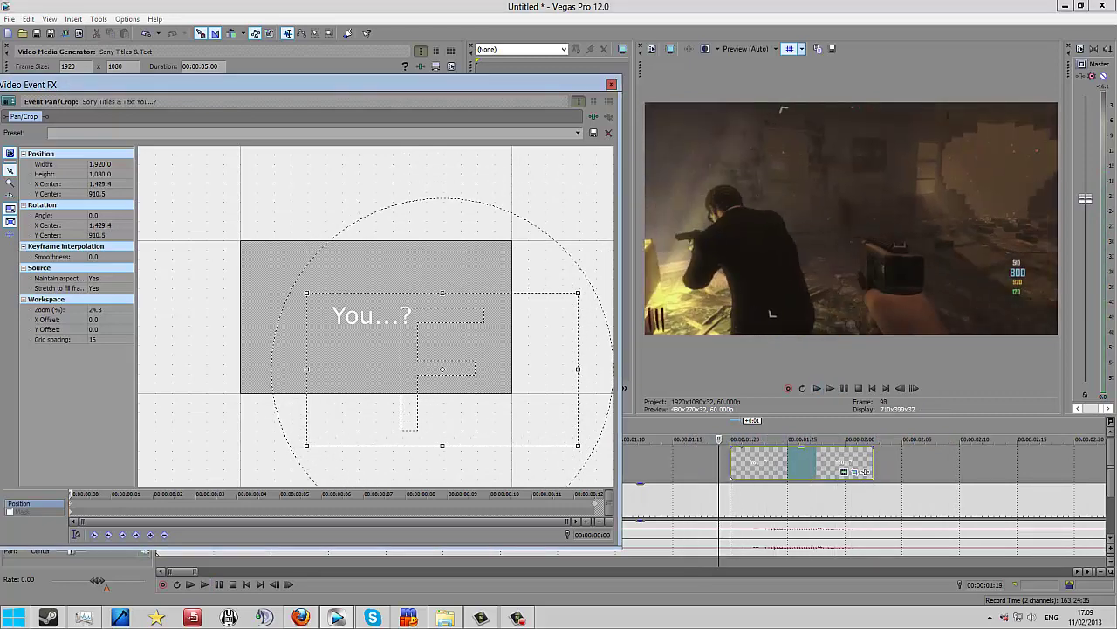
Step: Play back the caption's animation twice to check its movement and rotation
{"action": "key", "text": "space"}
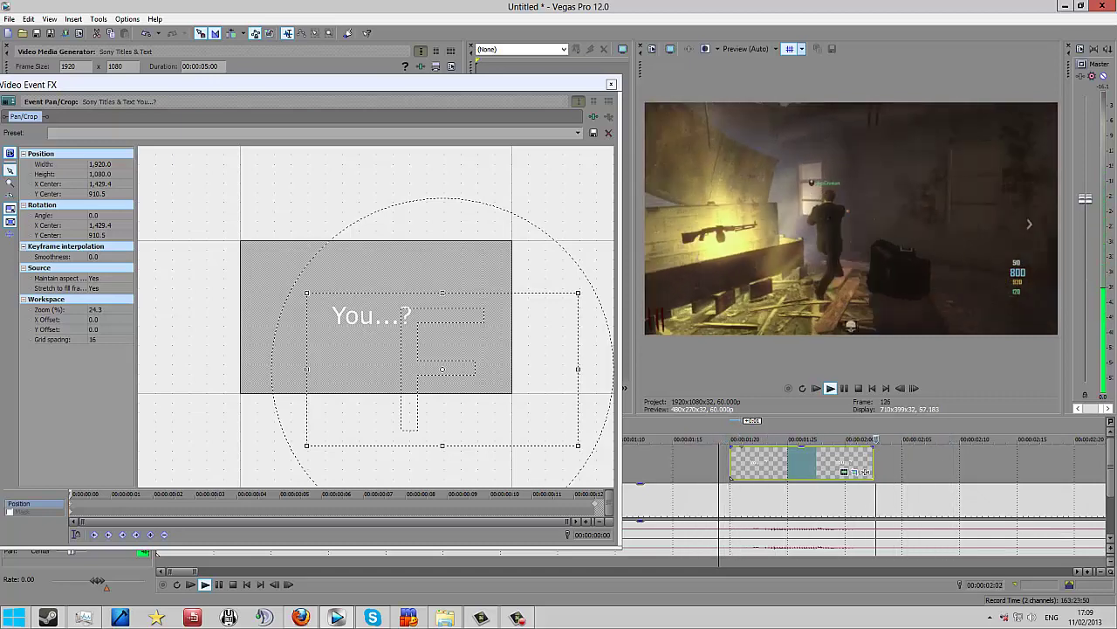
{"action": "key", "text": "space"}
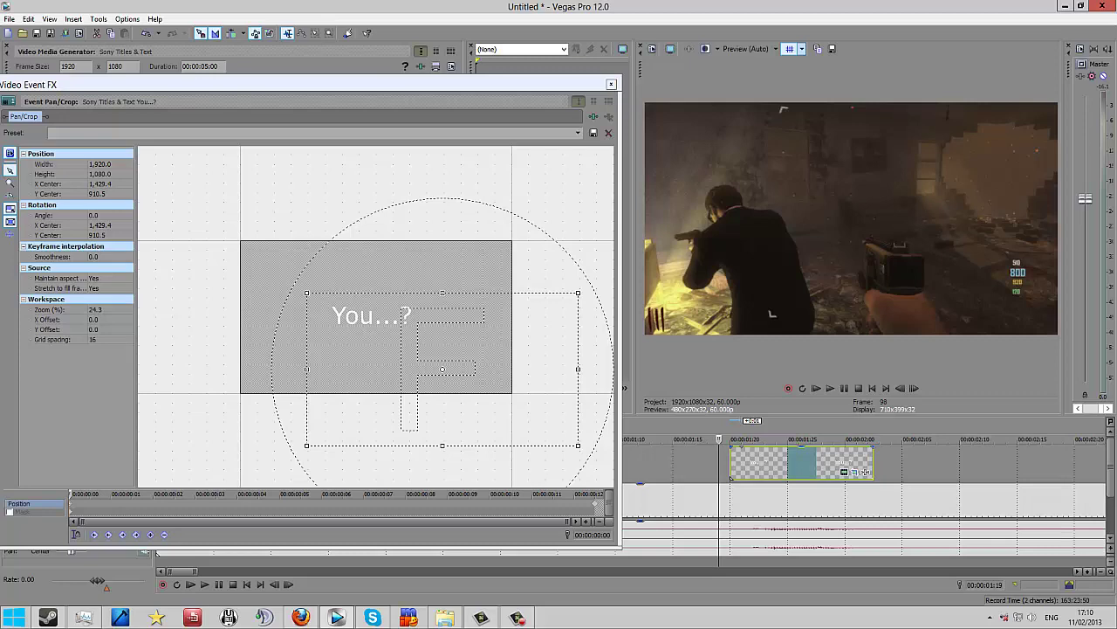
{"action": "key", "text": "space"}
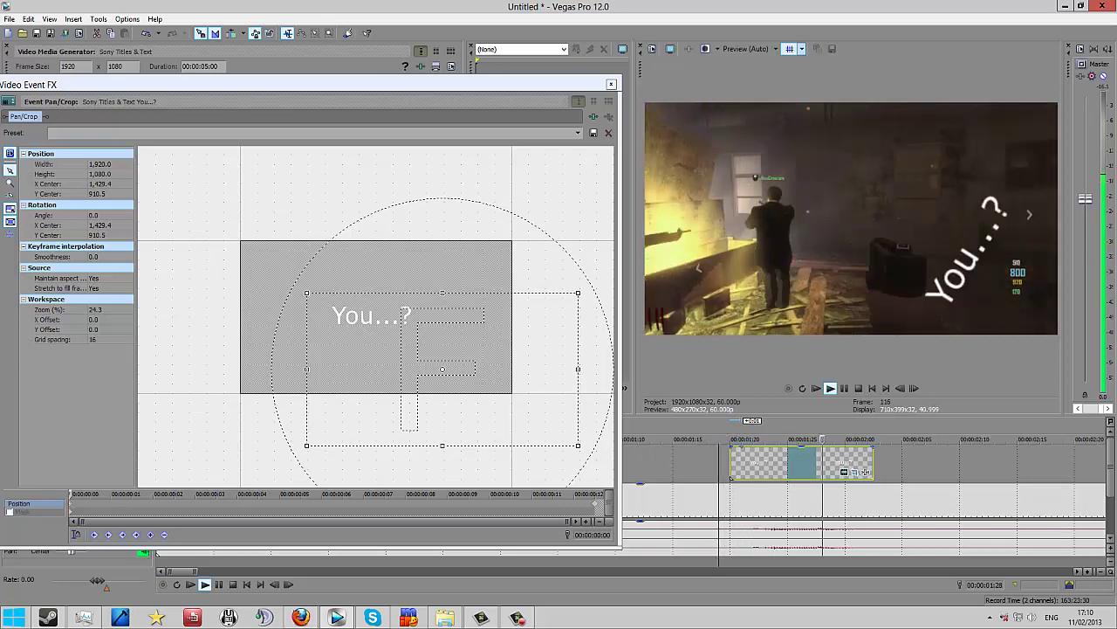
{"action": "key", "text": "space"}
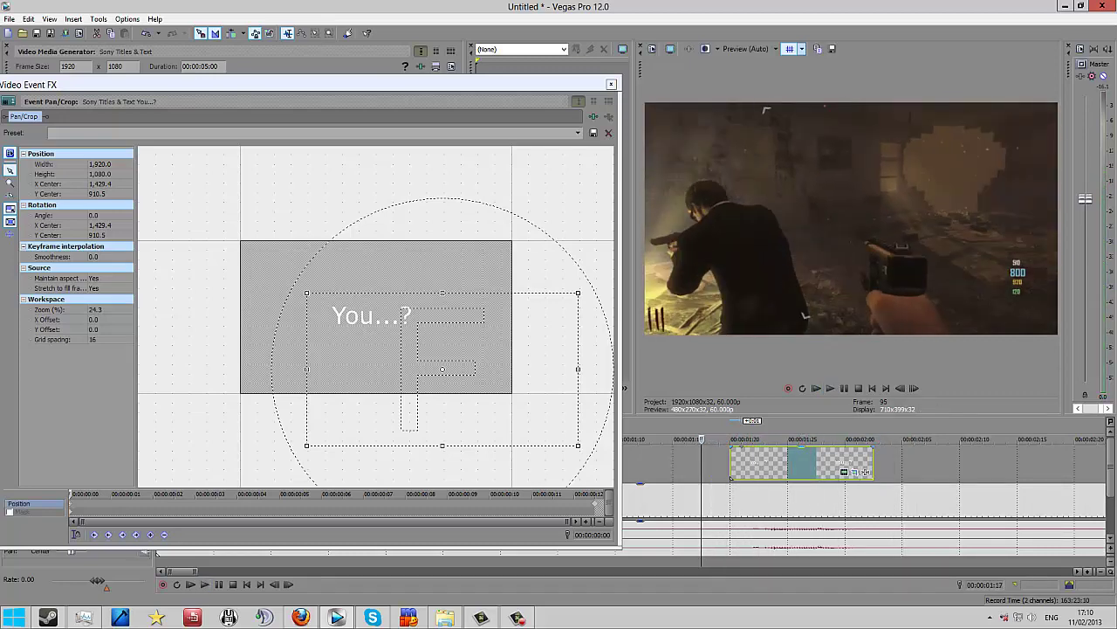
{"action": "left_click_drag", "start_coordinate": [732, 448], "coordinate": [784, 450]}
{"action": "key", "text": "space"}
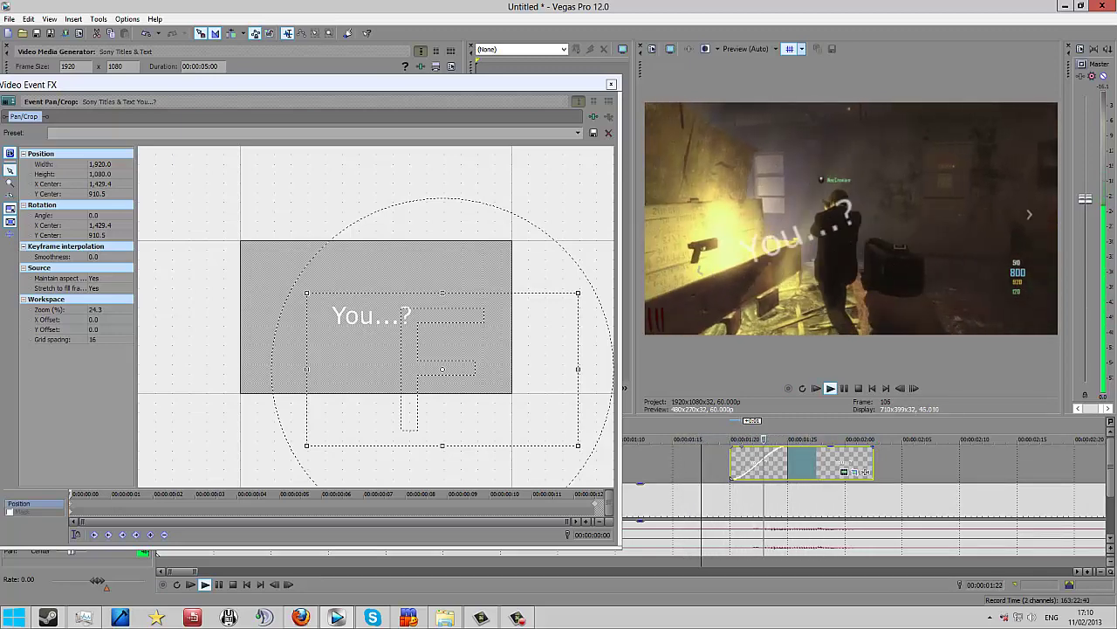
{"action": "key", "text": "space"}
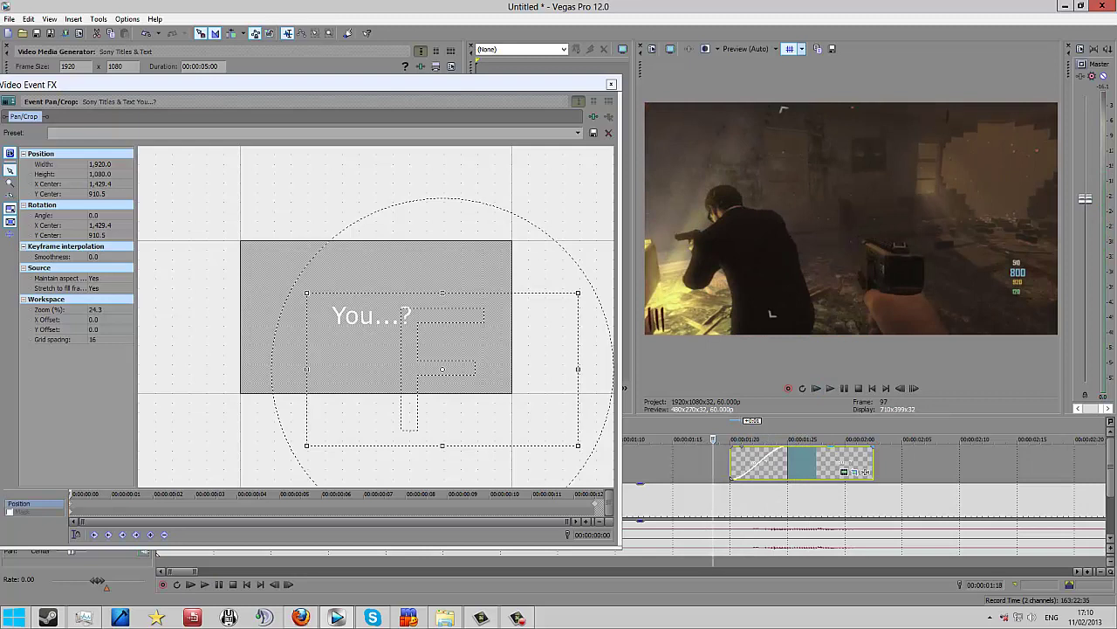
{"action": "left_click_drag", "start_coordinate": [786, 448], "coordinate": [731, 449]}
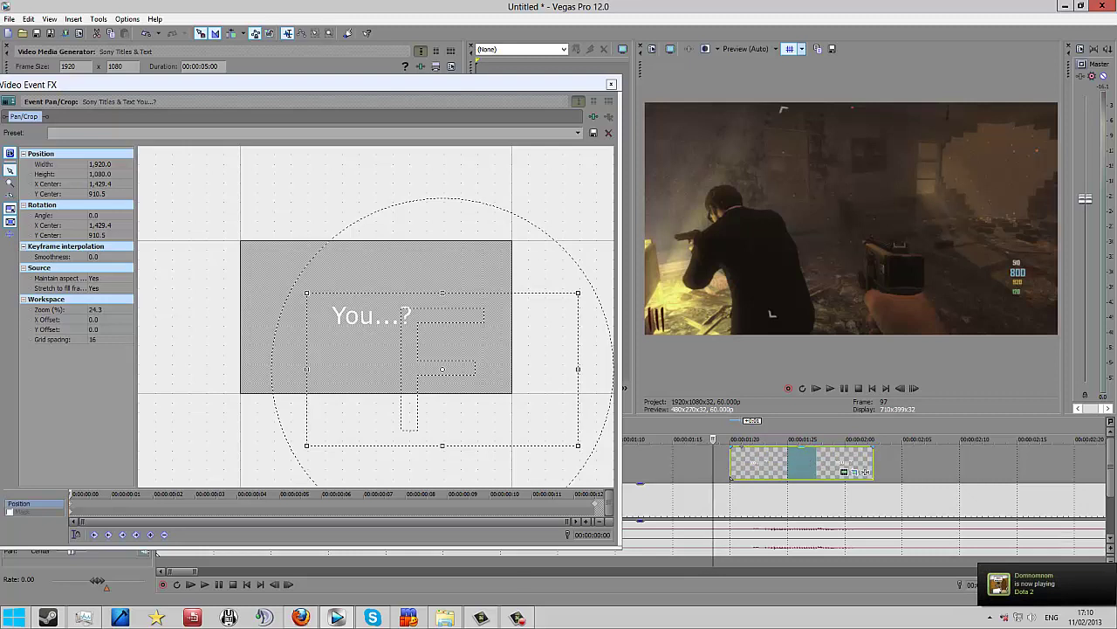
Step: Add a fade-in about five frames long to the start of the text event and preview it
{"action": "left_click_drag", "start_coordinate": [732, 448], "coordinate": [788, 449]}
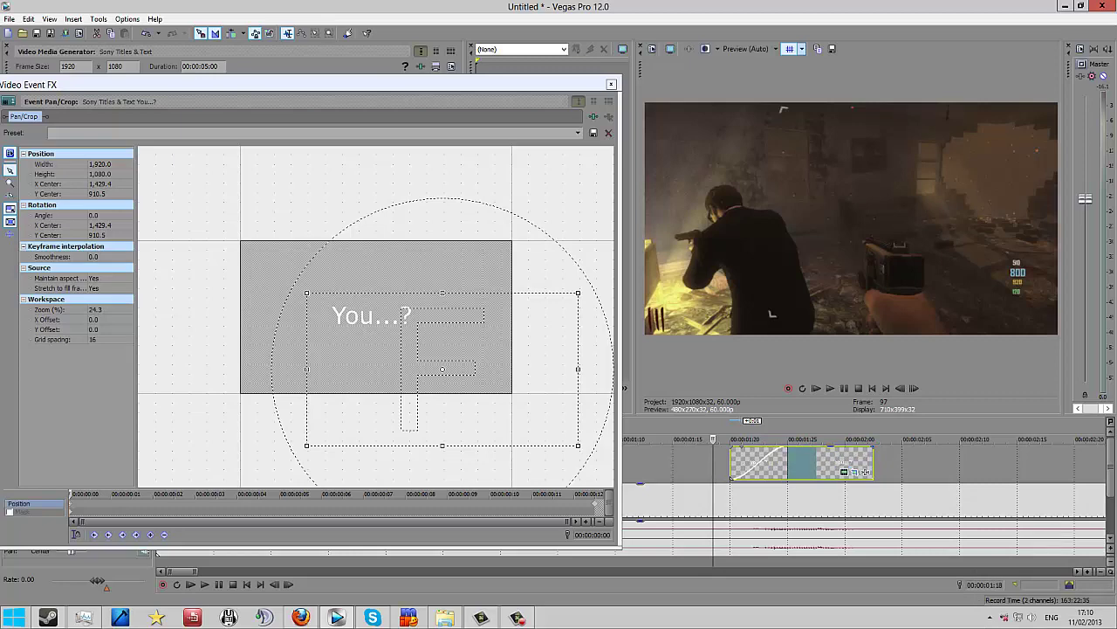
{"action": "key", "text": "space"}
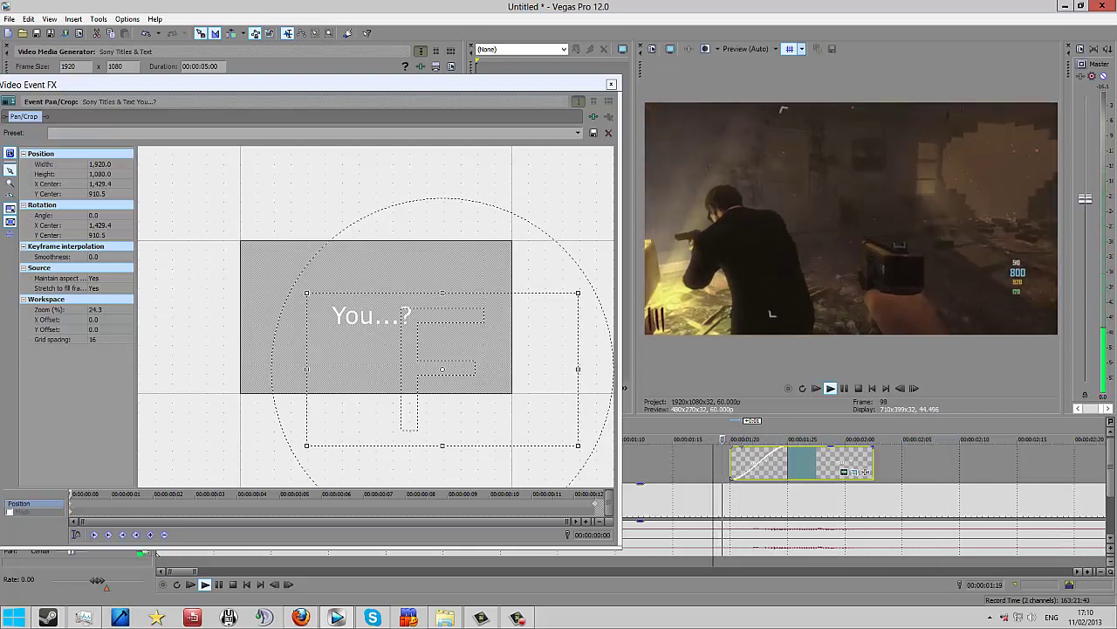
{"action": "key", "text": "space"}
Step: Add a fade-out about five frames long to the end of the text event and play back the caption
{"action": "left_click_drag", "start_coordinate": [872, 448], "coordinate": [806, 463]}
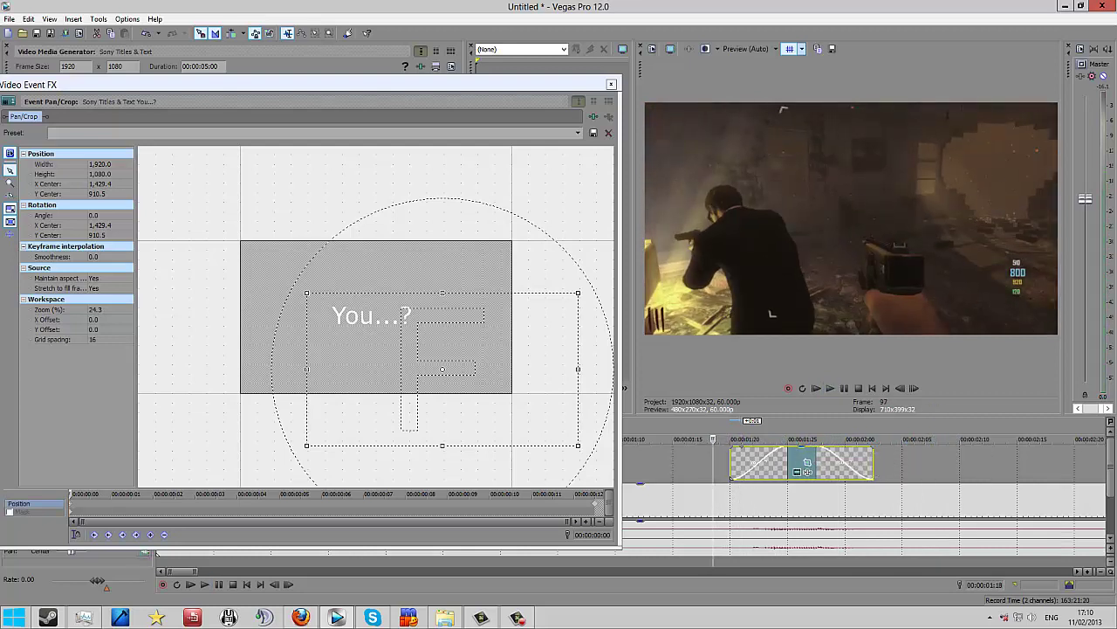
{"action": "key", "text": "space"}
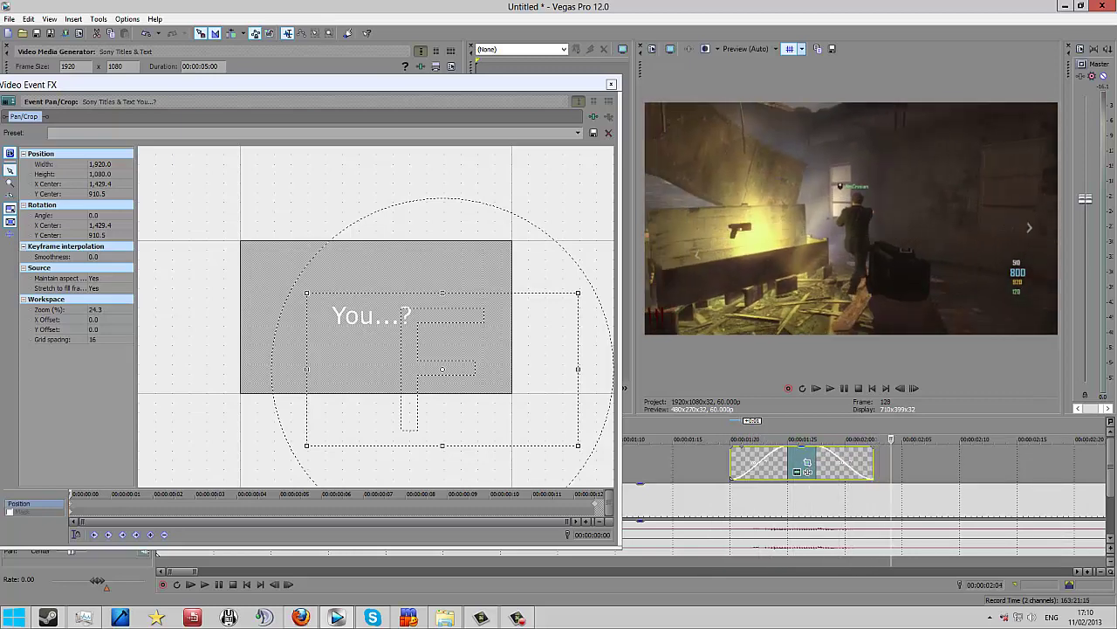
{"action": "key", "text": "space"}
{"action": "key", "text": "space"}
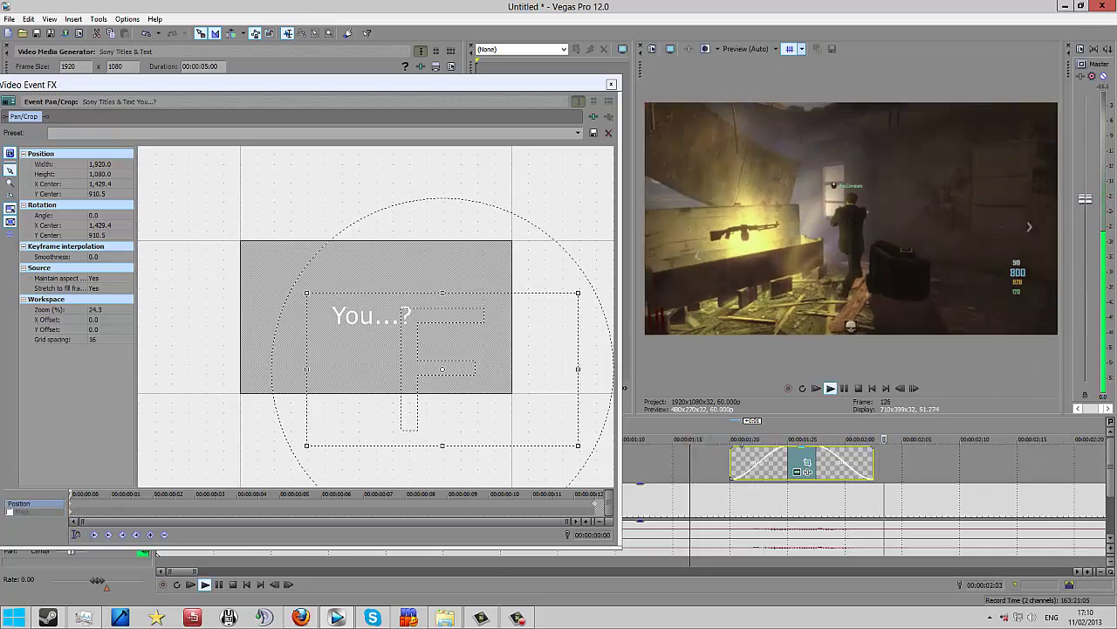
Step: Stop playback and close the text event's Pan/Crop window
{"action": "key", "text": "Return"}
{"action": "left_click", "coordinate": [611, 84]}
{"action": "left_click", "coordinate": [611, 84]}
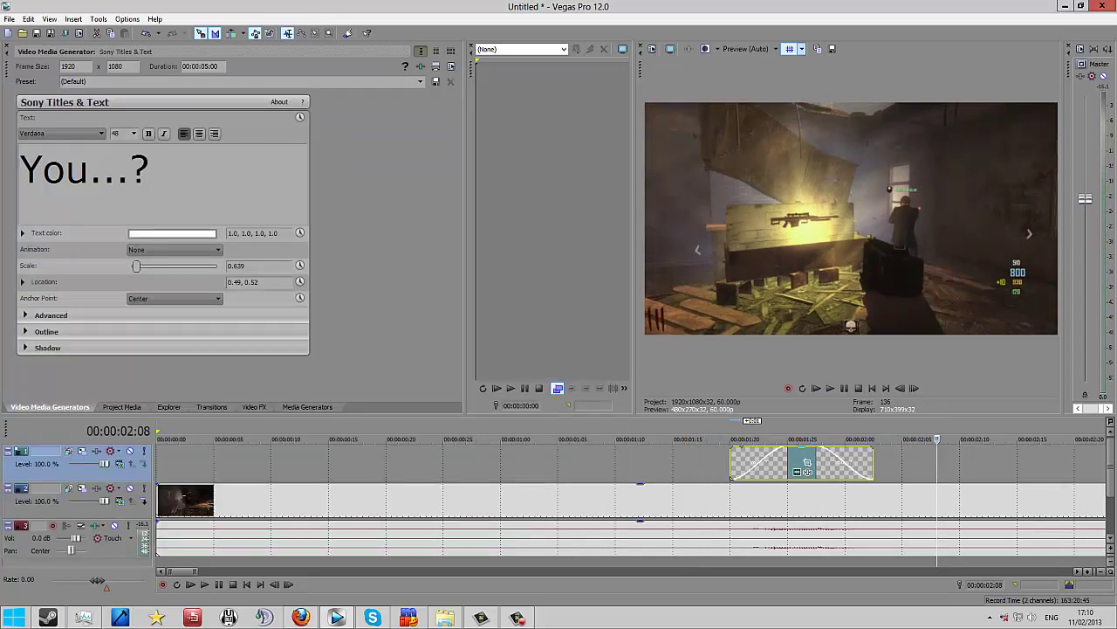